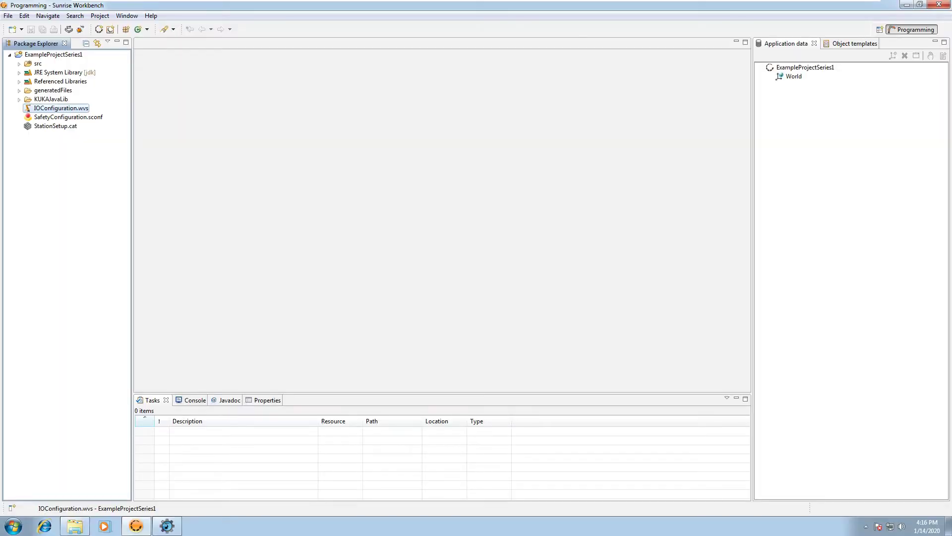
# Step: Create an I/O configuration for ExampleProjectSeries1, switching to WorkVisual
pyautogui.rightClick(69, 54)
pyautogui.moveTo(94, 61)
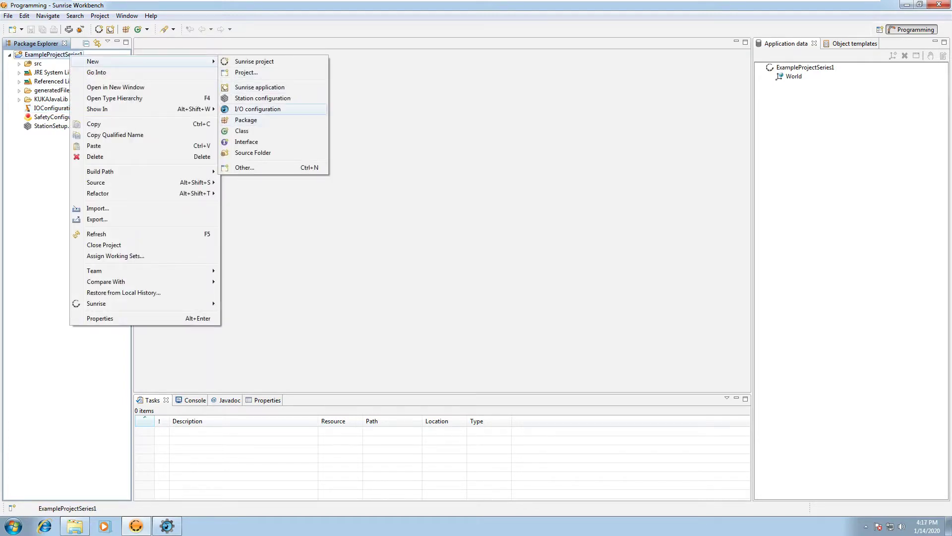
pyautogui.click(258, 108)
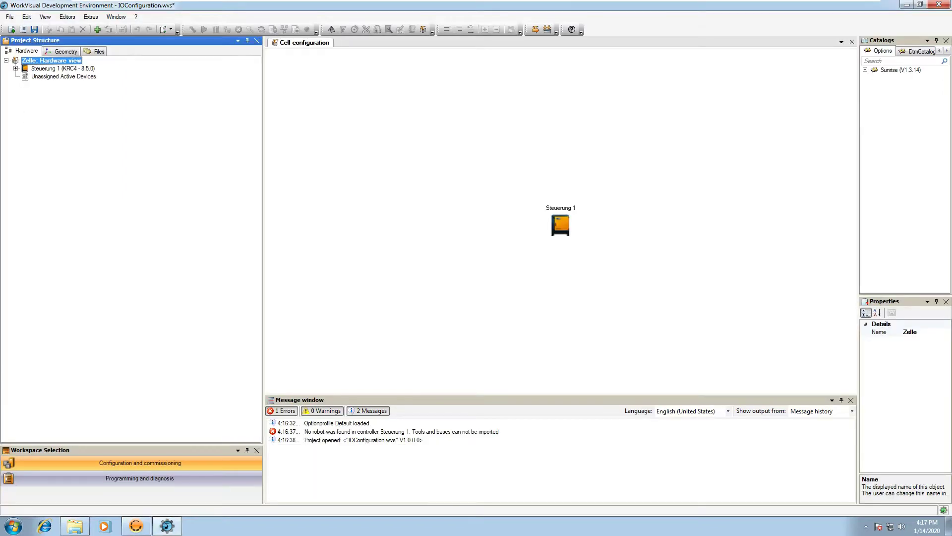
# Step: Check the installed option packages for controller Steuerung 1 and locate the Sunrise package file in the WorkVisual AddOn folder
pyautogui.click(63, 69)
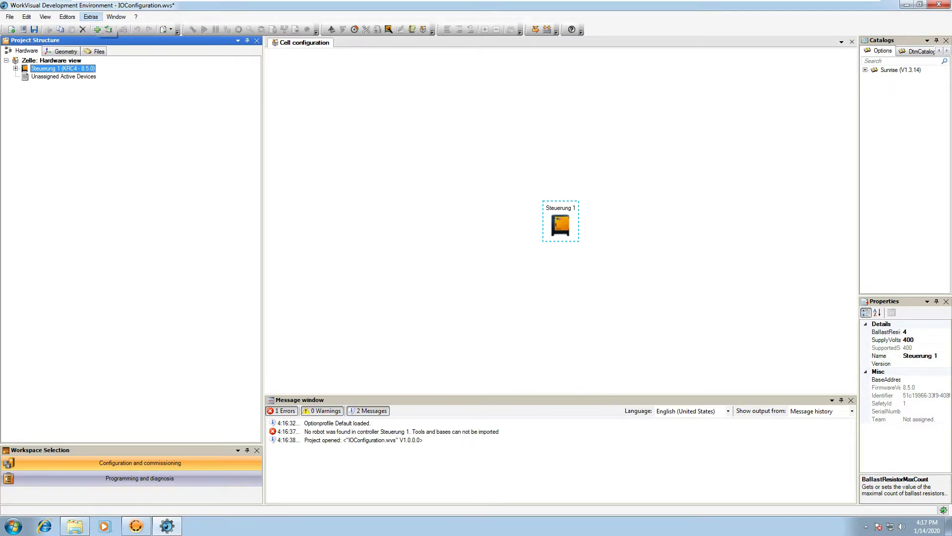
pyautogui.click(91, 16)
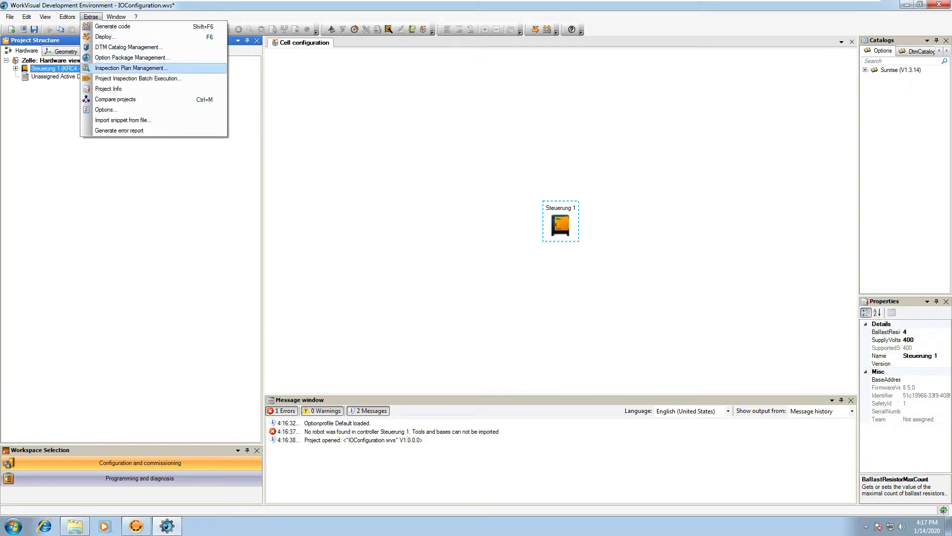
pyautogui.click(132, 57)
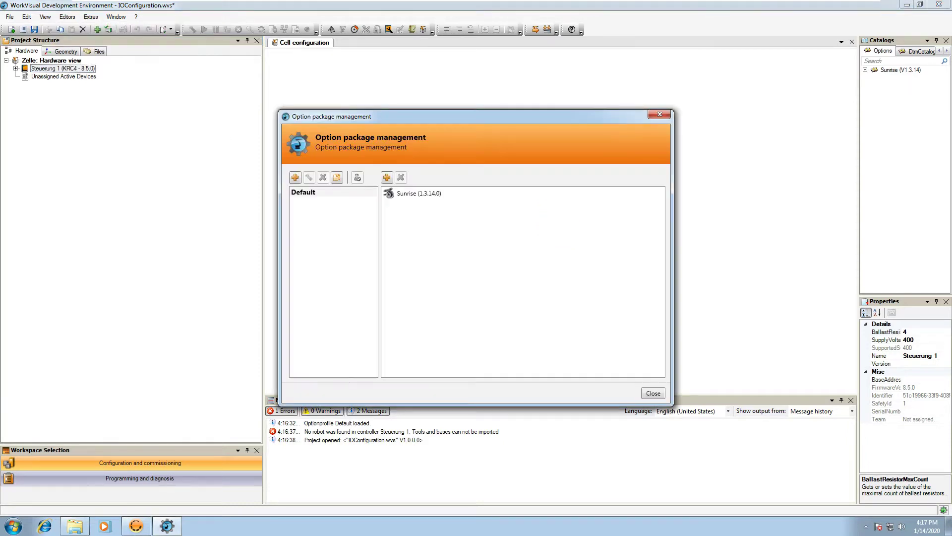
pyautogui.click(419, 194)
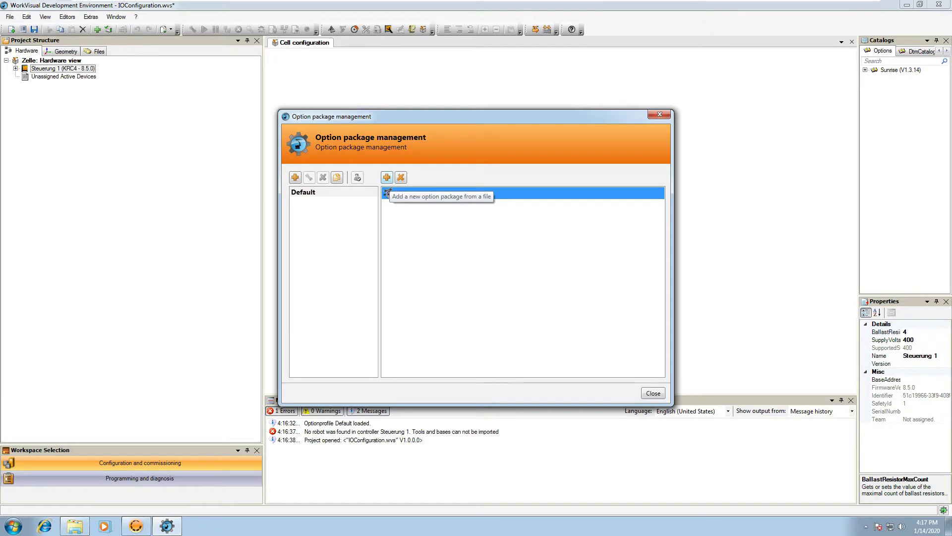
pyautogui.click(387, 177)
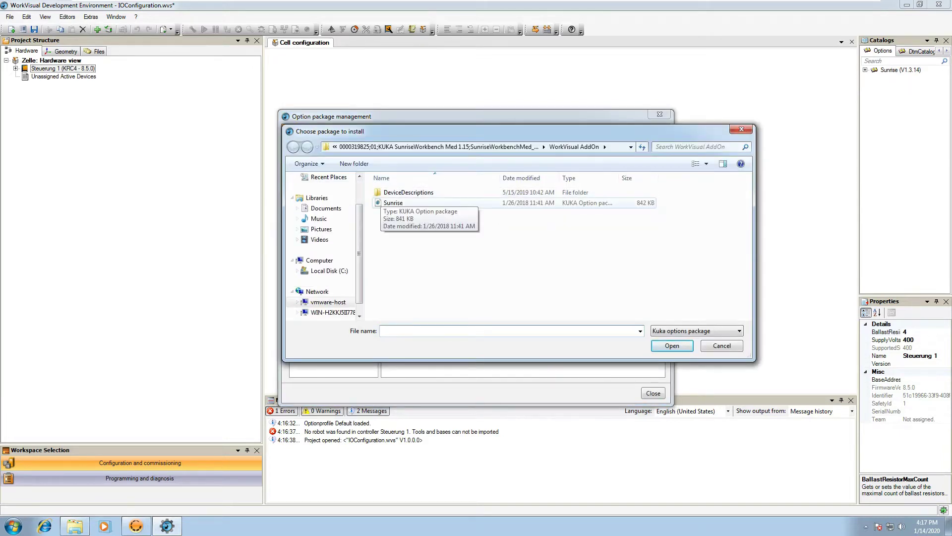
pyautogui.click(383, 201)
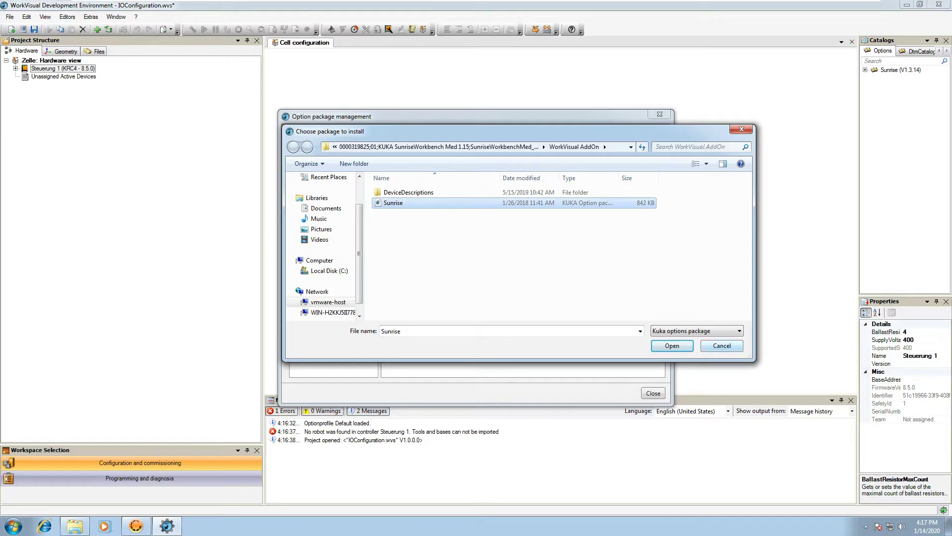
pyautogui.press('Return')
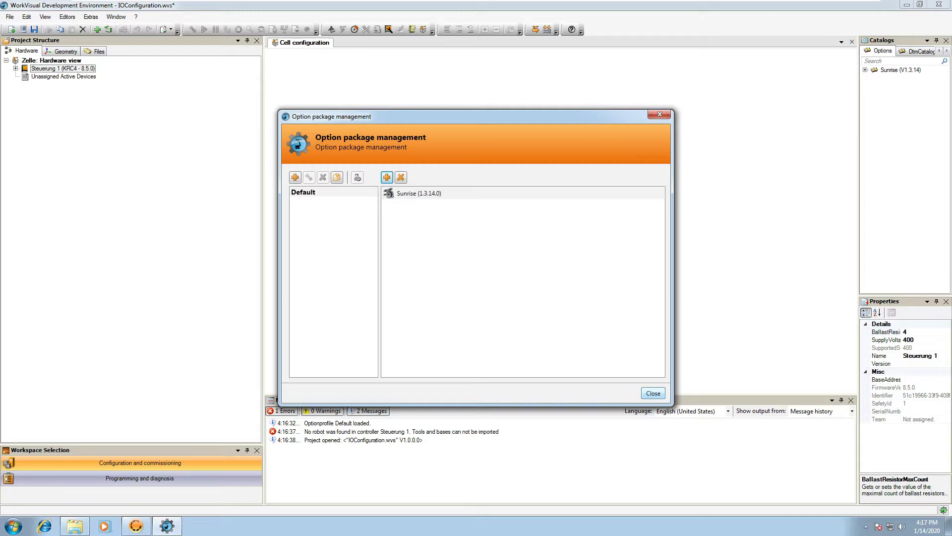
pyautogui.click(653, 393)
# Step: Look up the device description file import among the available import and export assistants
pyautogui.click(10, 16)
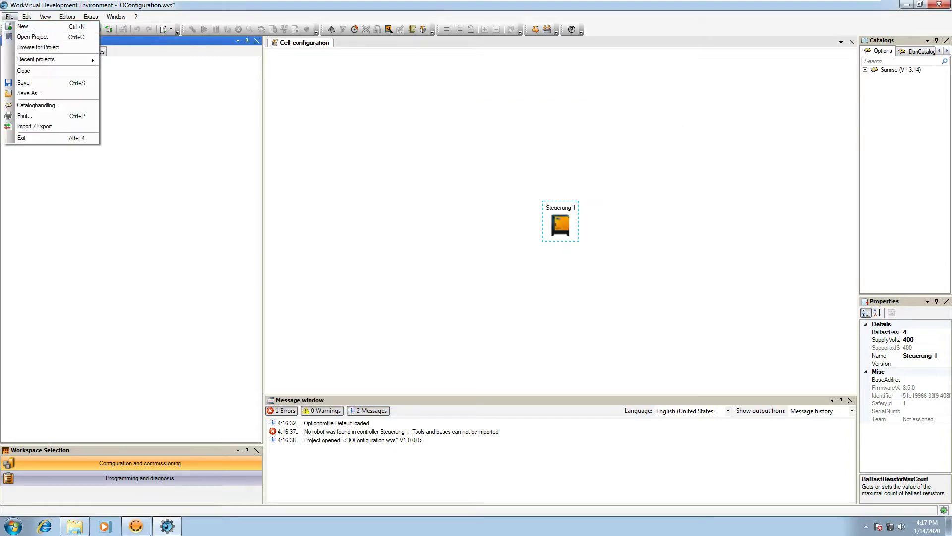
pyautogui.click(34, 126)
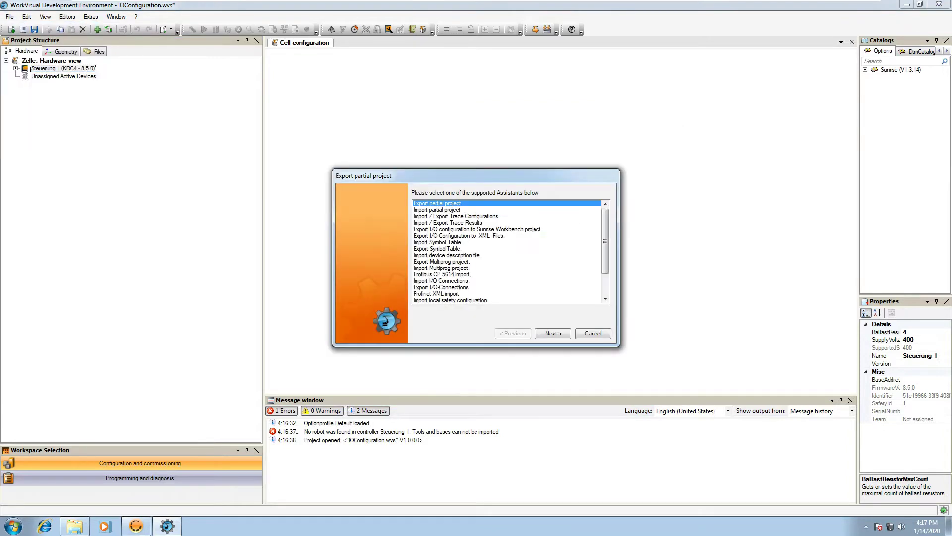
pyautogui.scroll(-2, 506, 250)
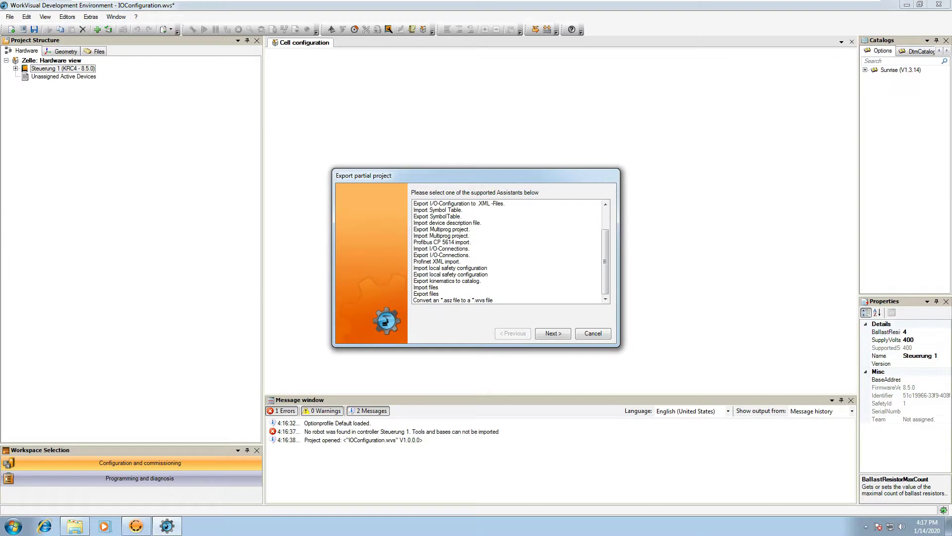
pyautogui.click(448, 222)
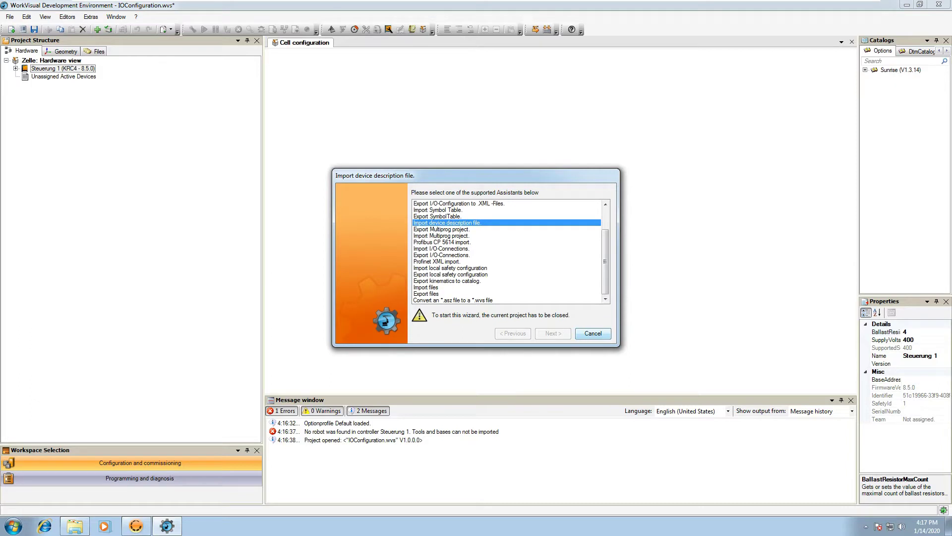
pyautogui.click(593, 333)
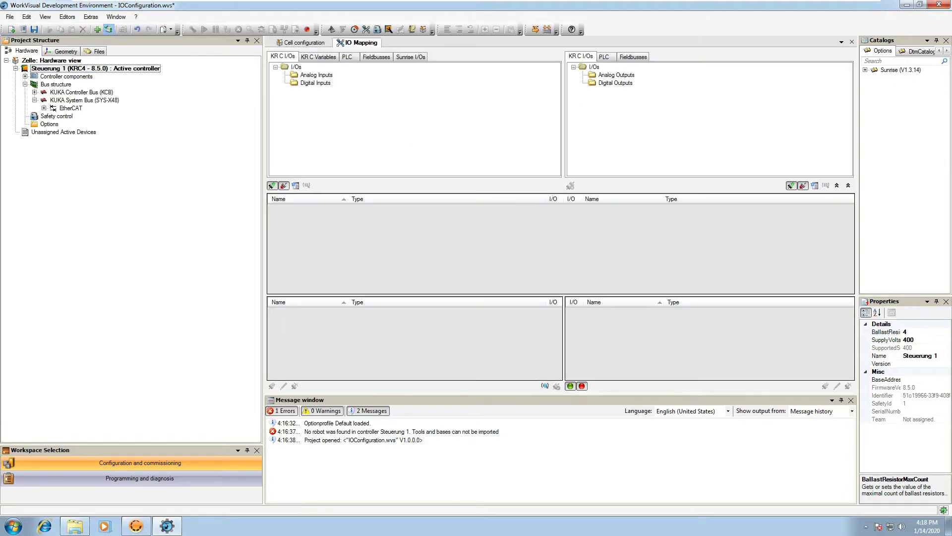
# Step: Add the KUKA Extension Bus (SYS-X44) to the bus structure of the active controller Steuerung 1
pyautogui.click(26, 77)
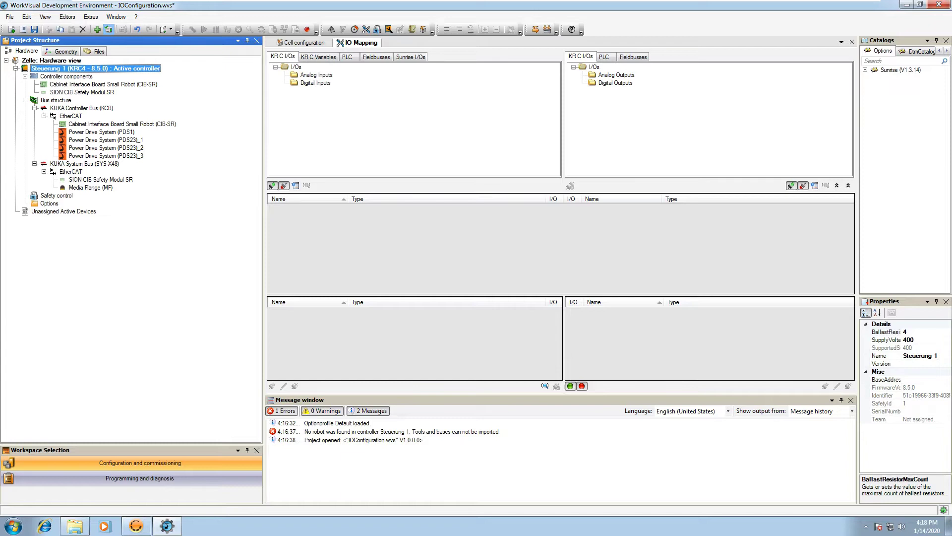
pyautogui.click(60, 100)
pyautogui.rightClick(63, 101)
pyautogui.click(89, 106)
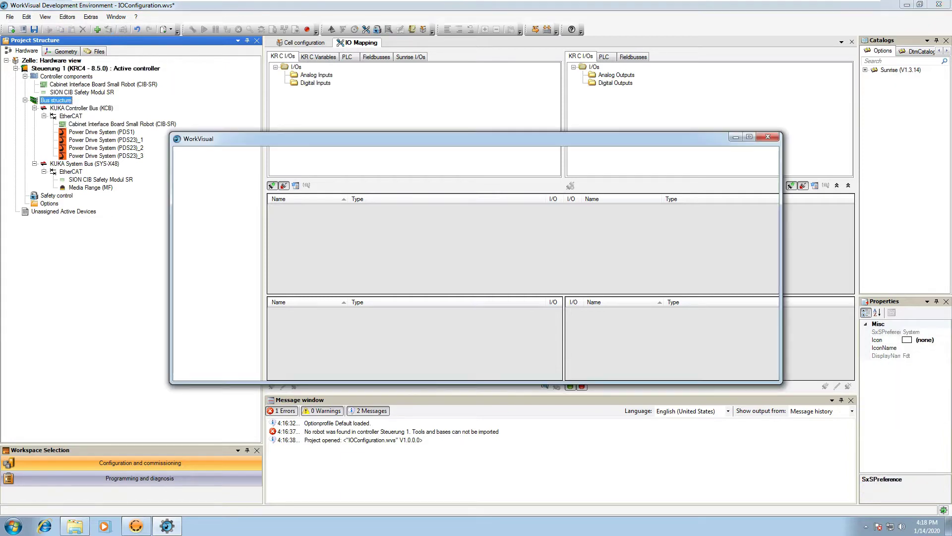
pyautogui.click(227, 234)
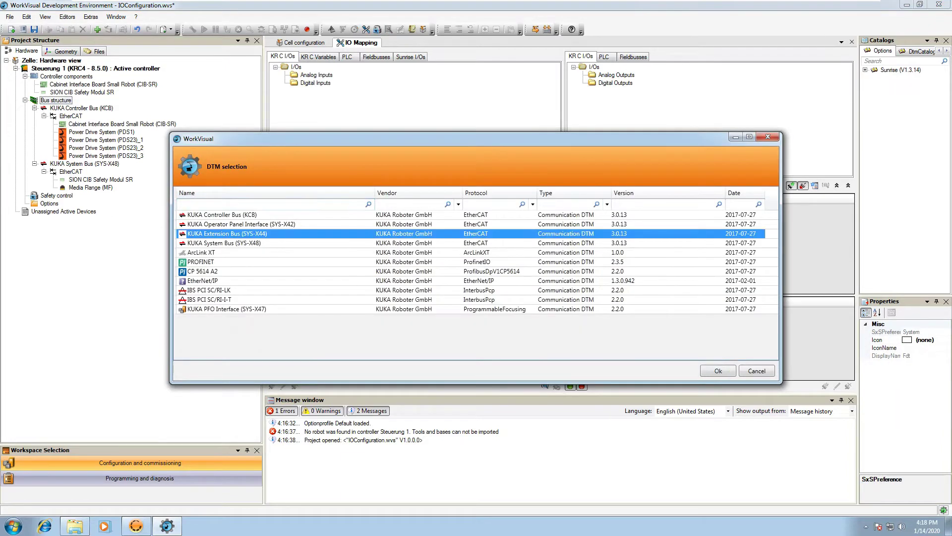
pyautogui.click(718, 371)
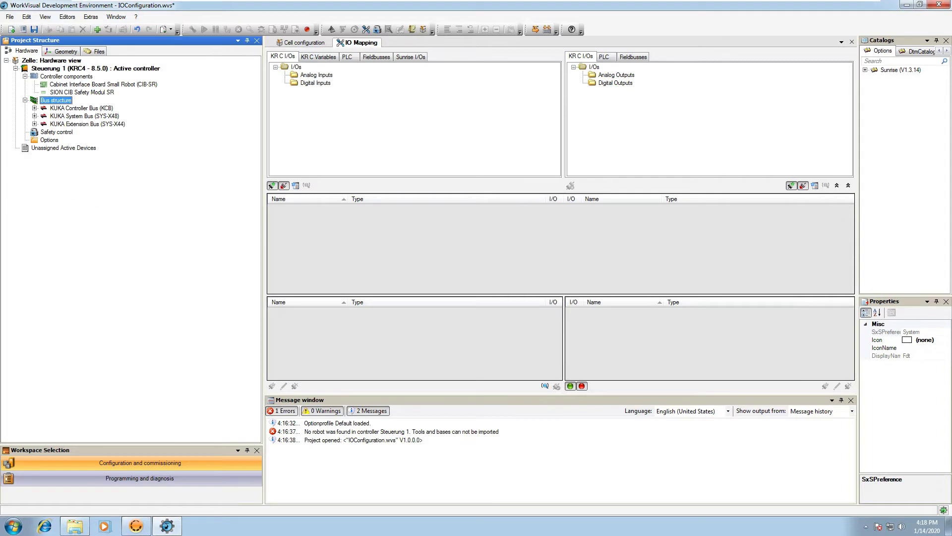
# Step: Open the KUKA Extension Bus (SYS-X44) settings and add an EK1100 EtherCAT Coupler (2A E-Bus), version V0.18, under its EtherCAT node
pyautogui.click(87, 124)
pyautogui.doubleClick(87, 124)
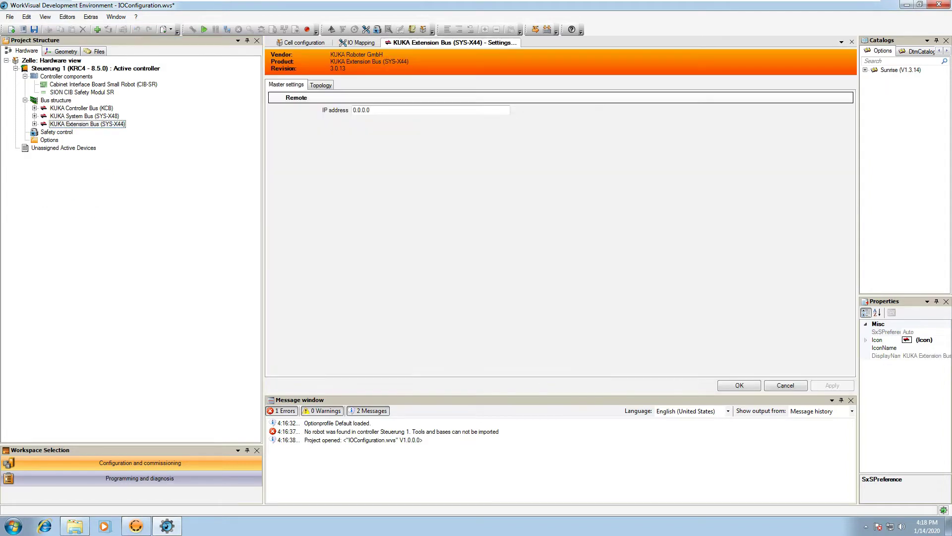
pyautogui.click(34, 124)
pyautogui.click(71, 132)
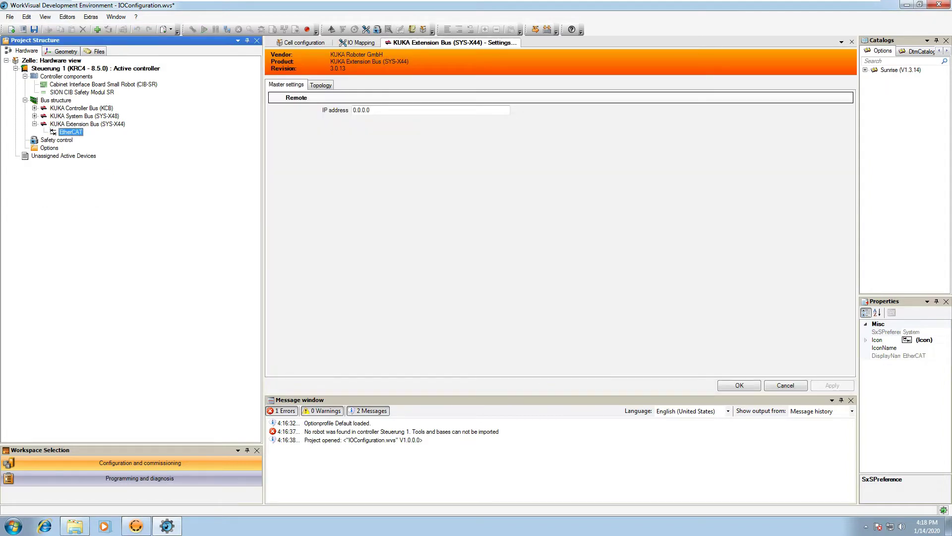
pyautogui.rightClick(70, 132)
pyautogui.click(91, 137)
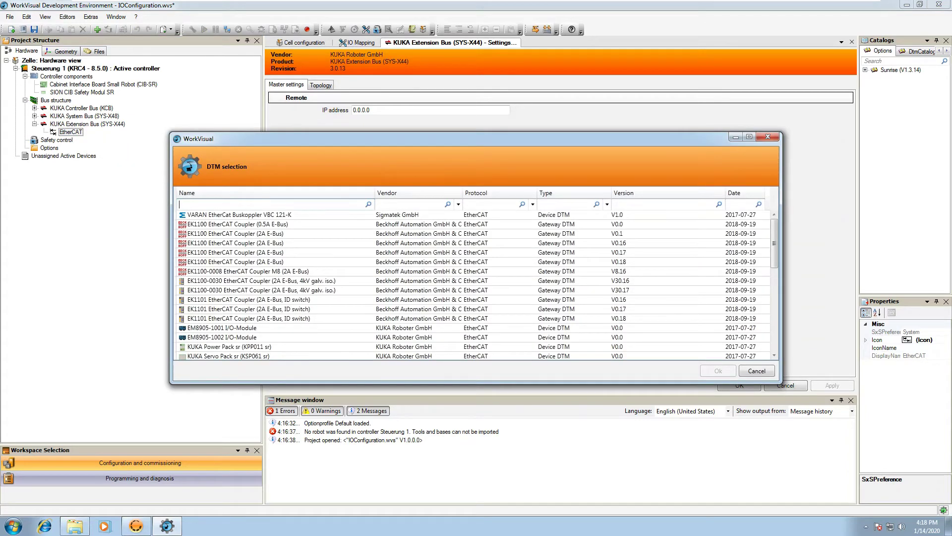
pyautogui.click(235, 262)
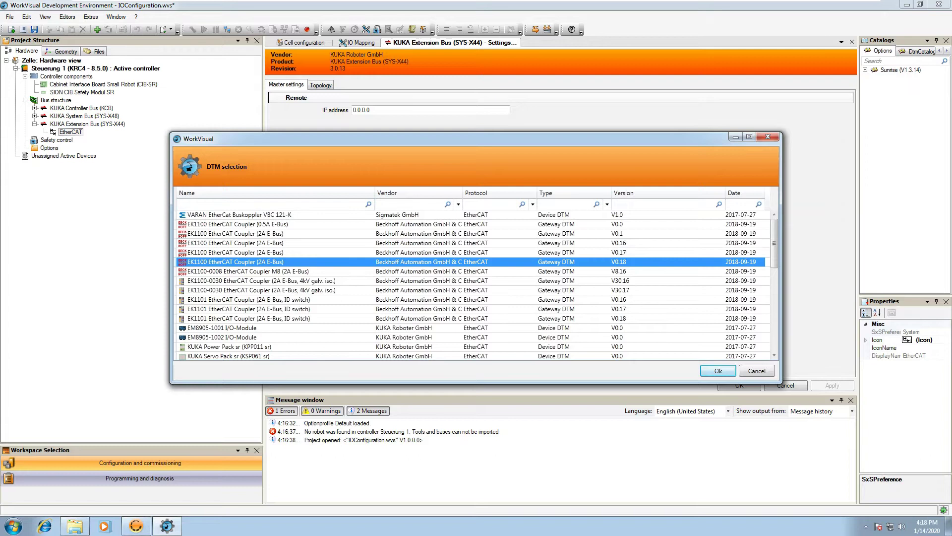
pyautogui.click(718, 370)
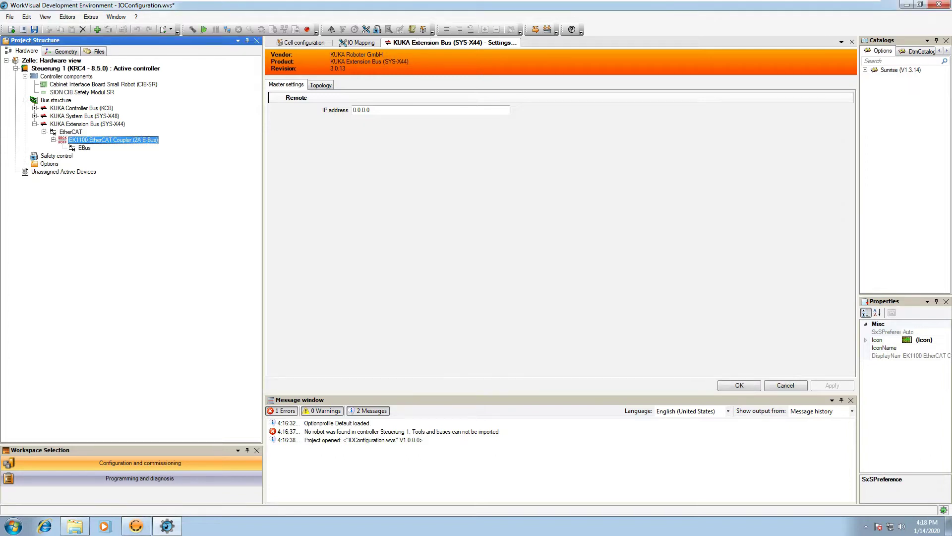
# Step: Add the EL1002 2Ch. Dig. Input 24V, 3ms module, version V0.0, to the coupler's EBus
pyautogui.click(76, 147)
pyautogui.rightClick(84, 148)
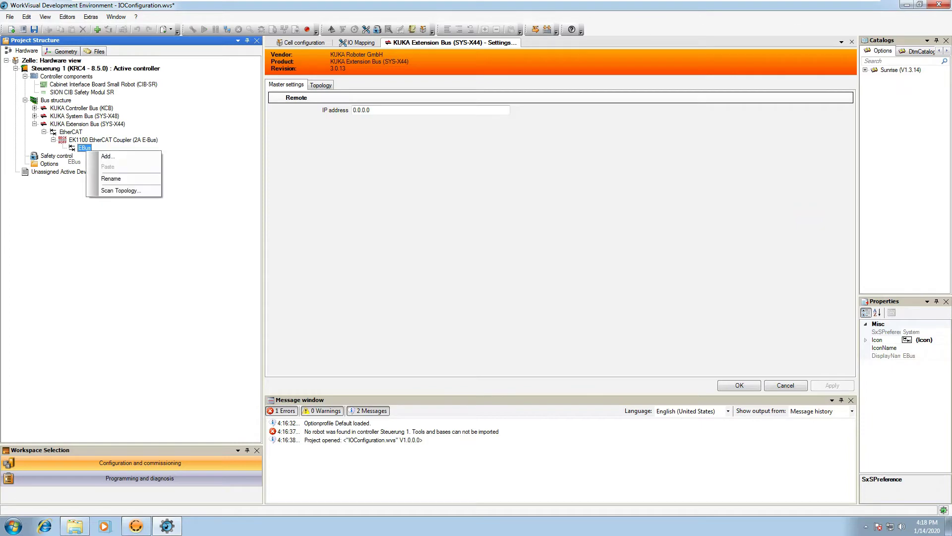
pyautogui.click(102, 156)
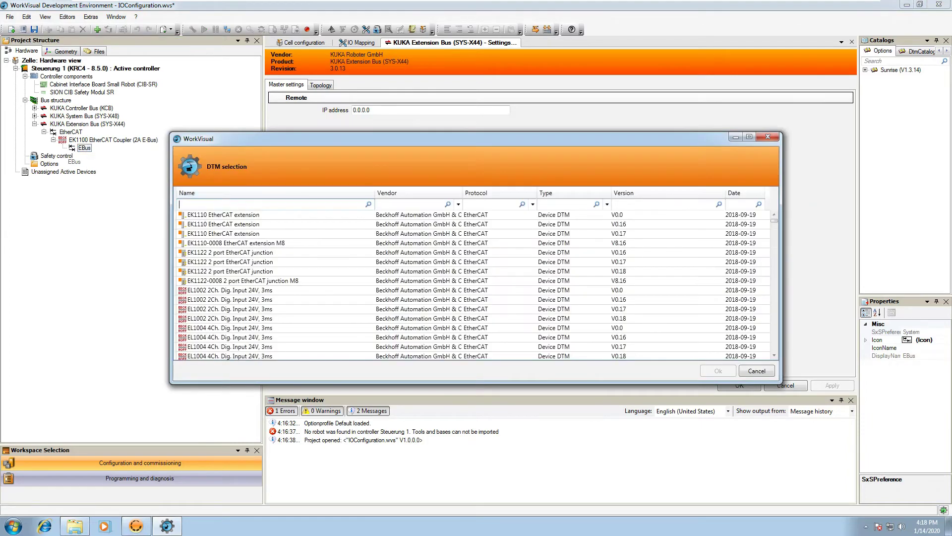
pyautogui.click(223, 290)
pyautogui.click(718, 370)
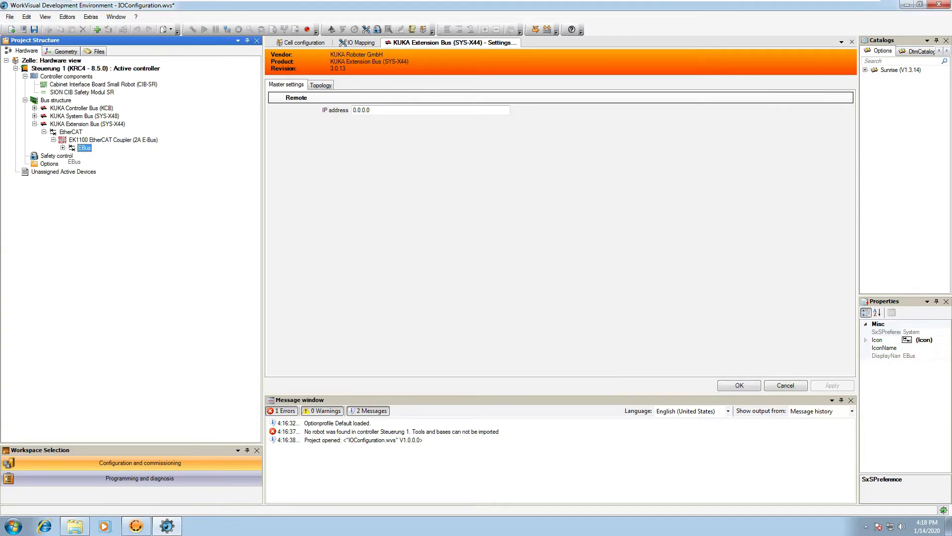
pyautogui.click(127, 155)
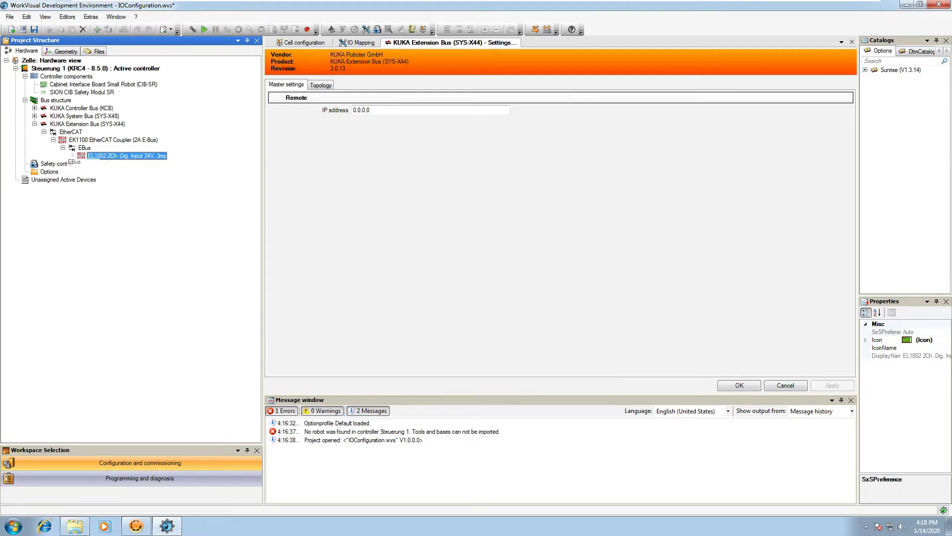
# Step: Set up the IO mapping between Sunrise I/Os and fieldbuses, and select Channel 1.Input of the EL1002 module on the extension bus
pyautogui.click(360, 43)
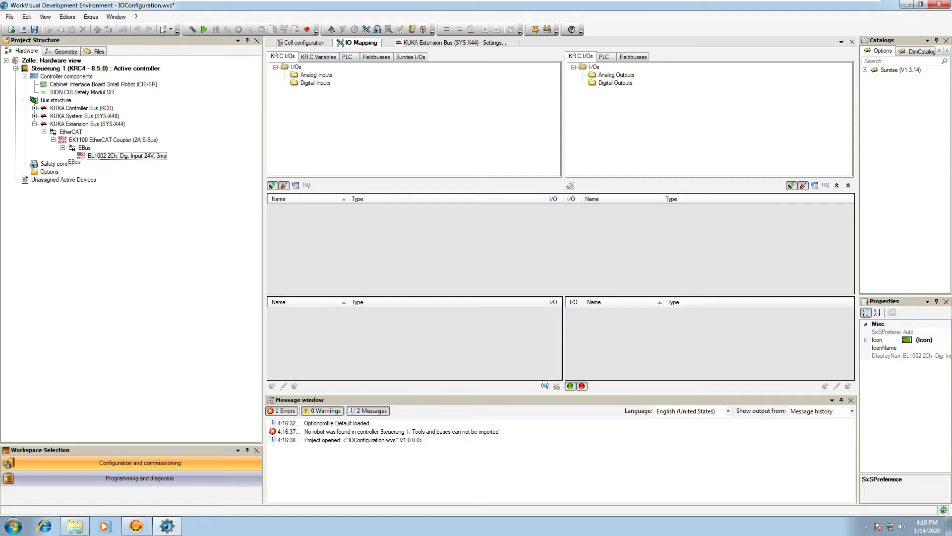
pyautogui.click(633, 58)
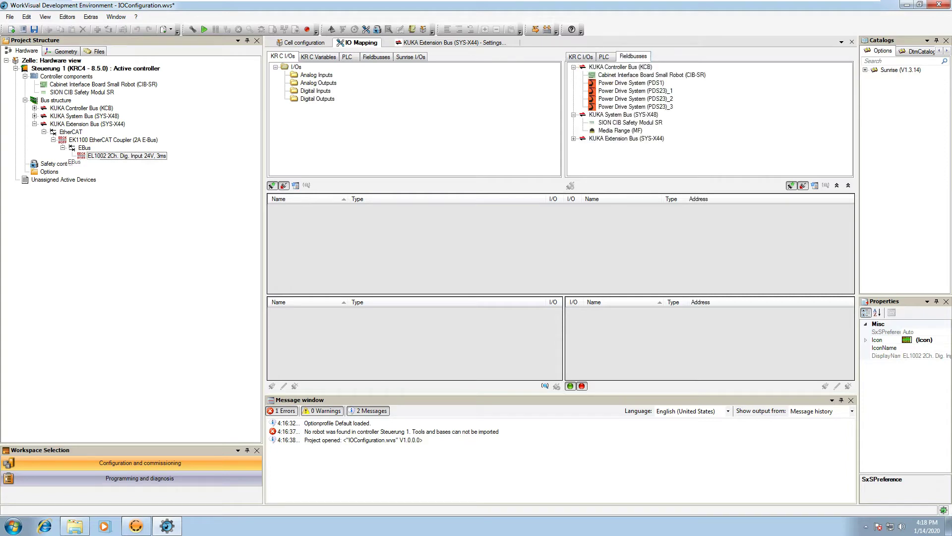
pyautogui.click(573, 139)
pyautogui.click(642, 146)
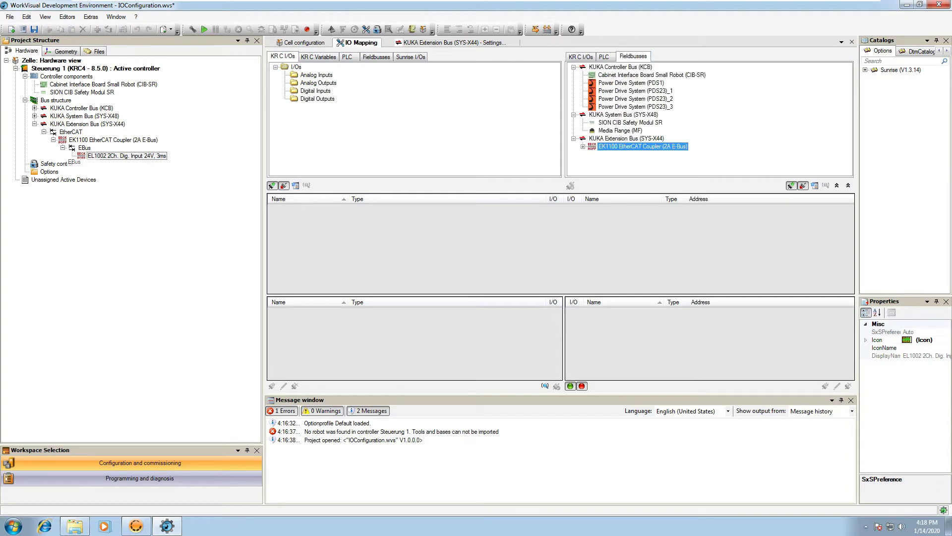
pyautogui.click(410, 56)
pyautogui.click(275, 67)
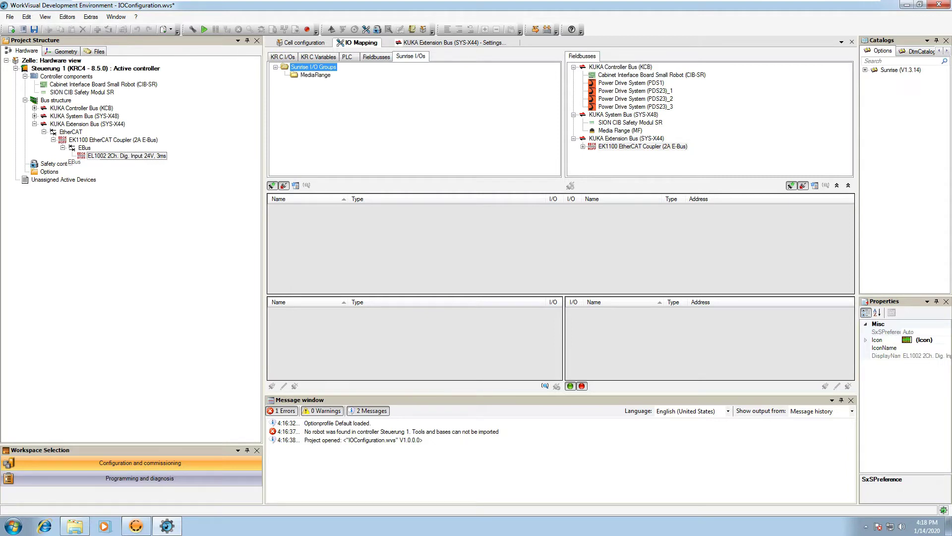
pyautogui.doubleClick(643, 147)
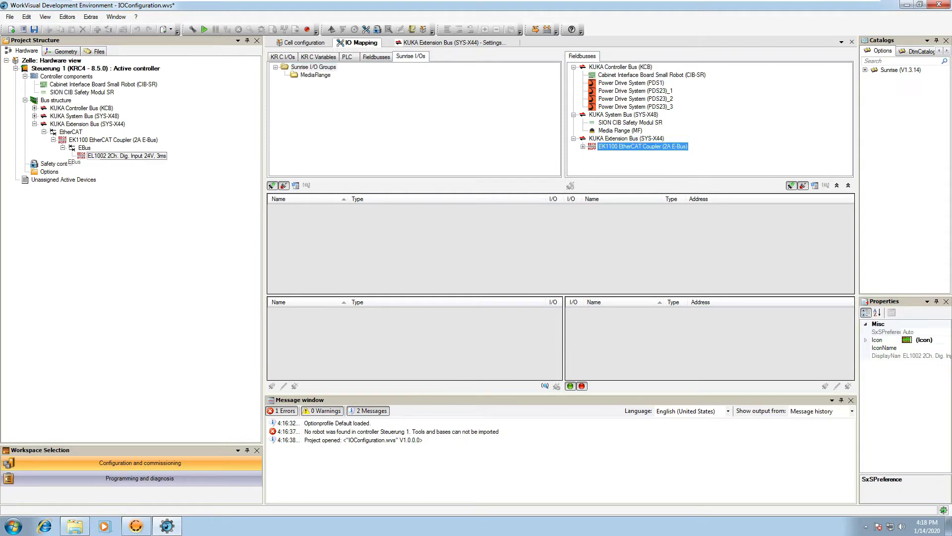
pyautogui.click(647, 154)
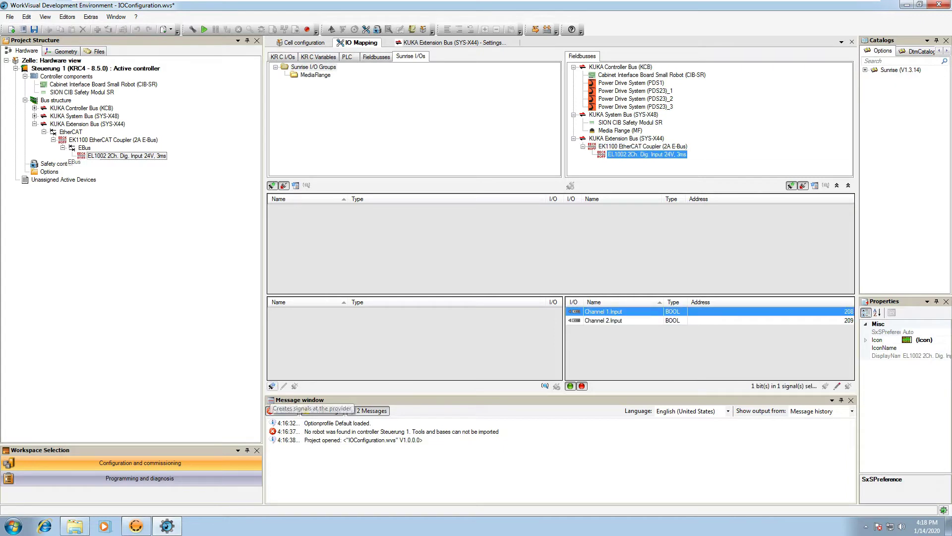
# Step: Create a new Sunrise I/O group named Extensions
pyautogui.click(272, 385)
pyautogui.click(353, 192)
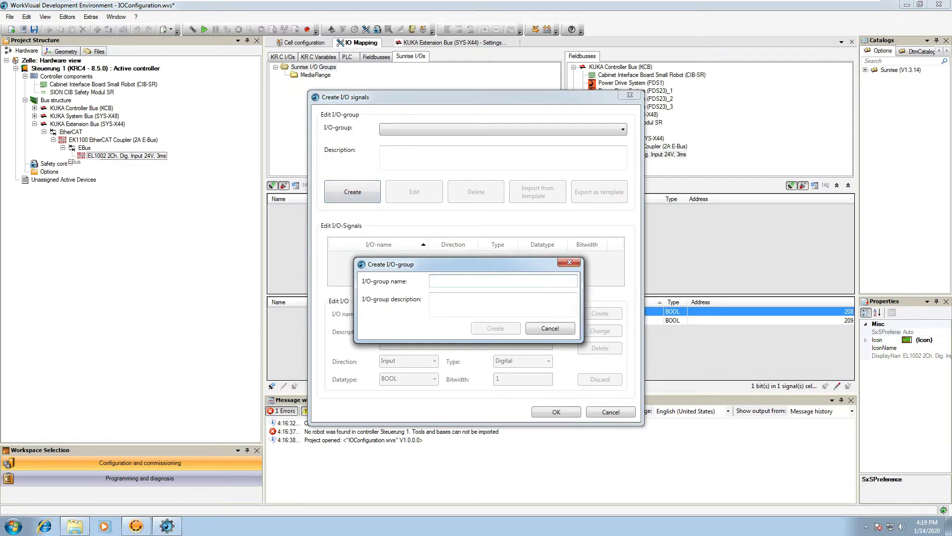
pyautogui.write('extension')
pyautogui.press('BackSpace')
pyautogui.press('BackSpace')
pyautogui.press('BackSpace')
pyautogui.press('BackSpace')
pyautogui.press('BackSpace')
pyautogui.press('BackSpace')
pyautogui.press('BackSpace')
pyautogui.press('BackSpace')
pyautogui.write('Ex')
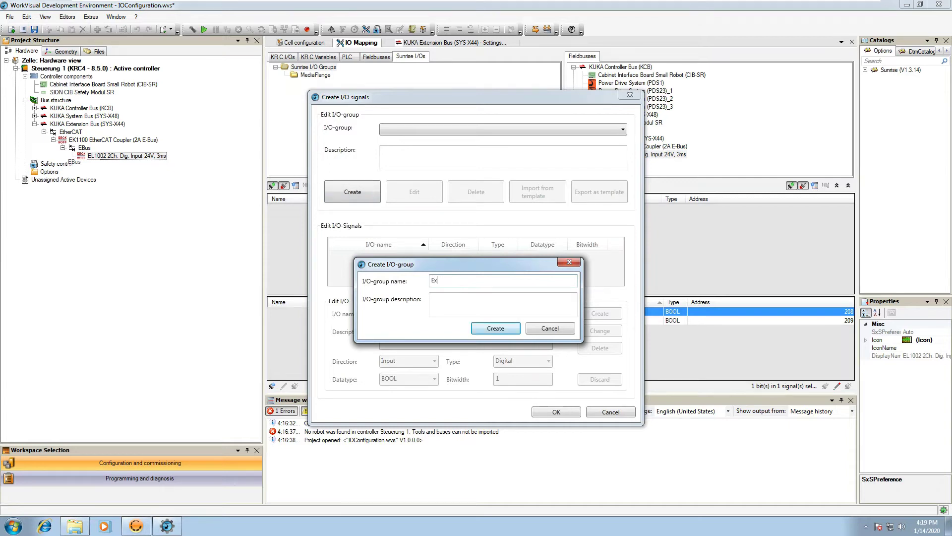
pyautogui.write('tensions')
pyautogui.press('Return')
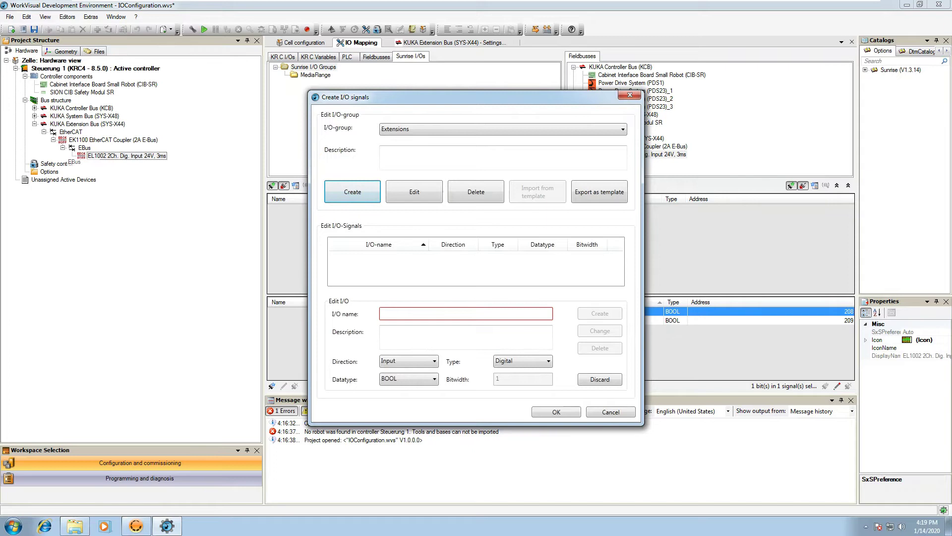
# Step: Add two digital BOOL input signals named Input1 and Input2 to the Extensions I/O group
pyautogui.click(446, 313)
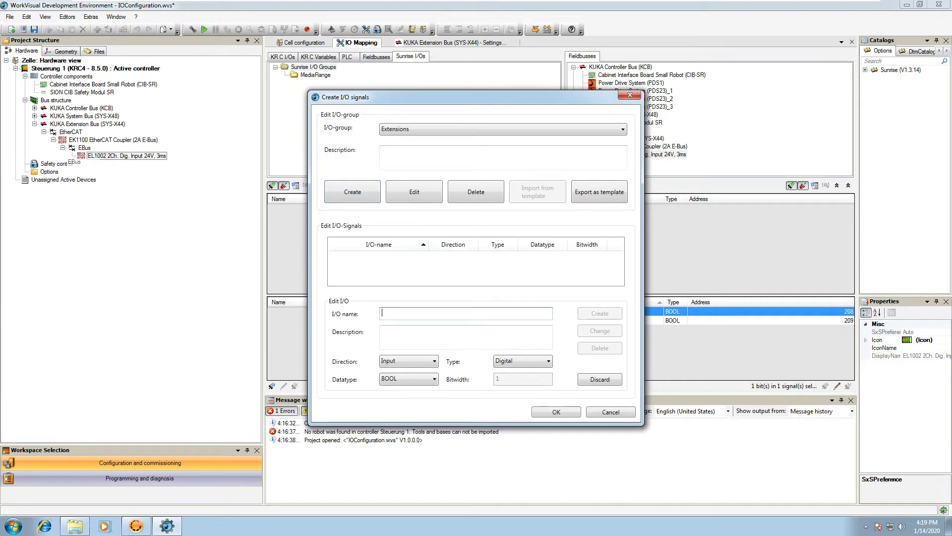
pyautogui.write('Input1')
pyautogui.press('BackSpace')
pyautogui.press('BackSpace')
pyautogui.press('BackSpace')
pyautogui.press('BackSpace')
pyautogui.press('BackSpace')
pyautogui.press('BackSpace')
pyautogui.write('Inpu')
pyautogui.press('BackSpace')
pyautogui.press('BackSpace')
pyautogui.press('BackSpace')
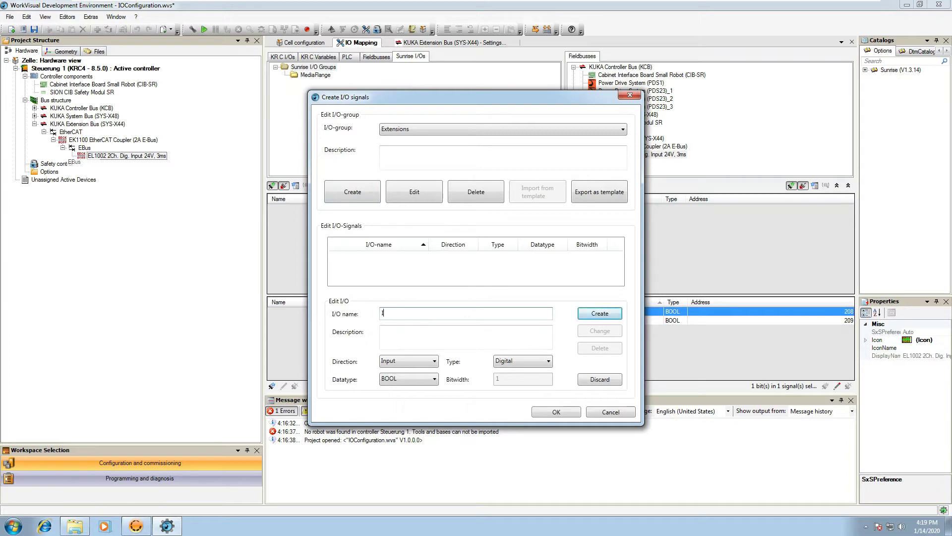
pyautogui.write('nput1')
pyautogui.press('Return')
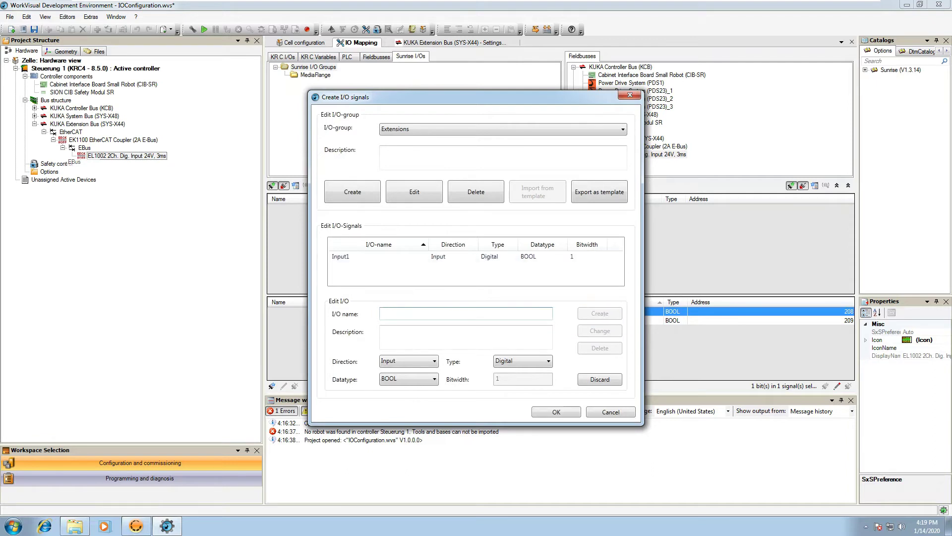
pyautogui.write('Input2')
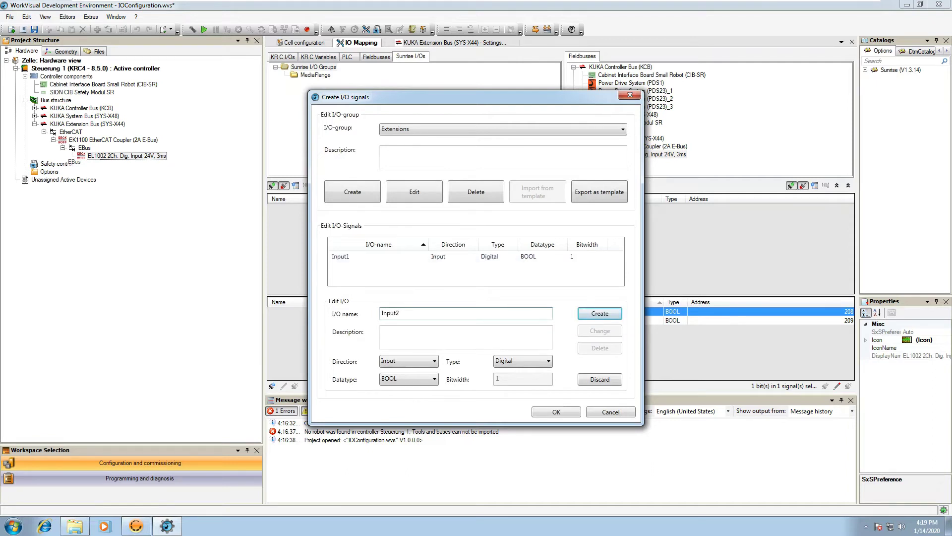
pyautogui.click(600, 313)
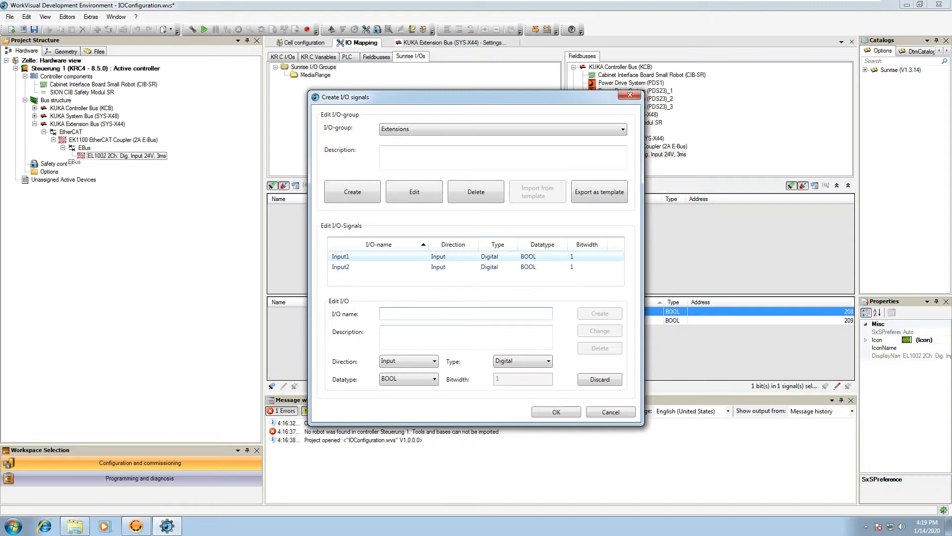
# Step: Set the datatype of both Input1 and Input2 to BYTE
pyautogui.click(471, 256)
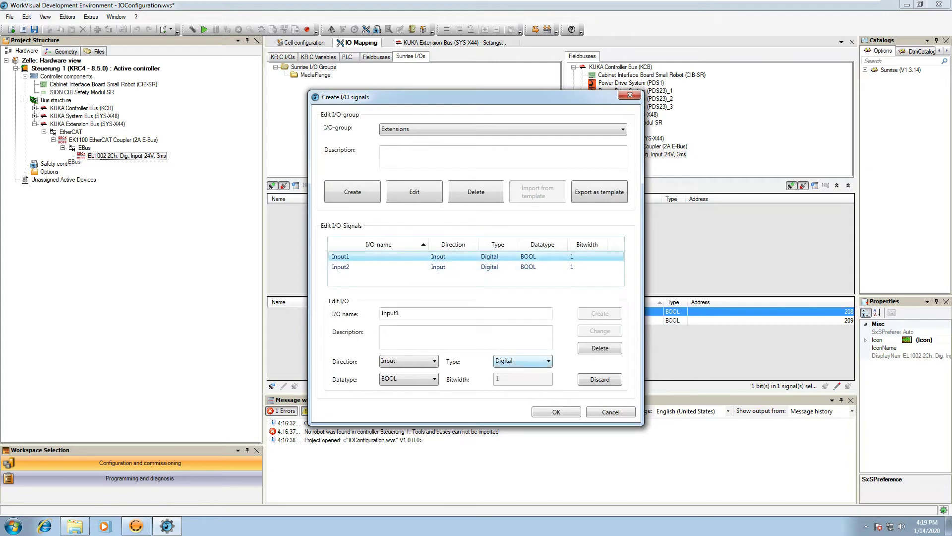
pyautogui.click(408, 378)
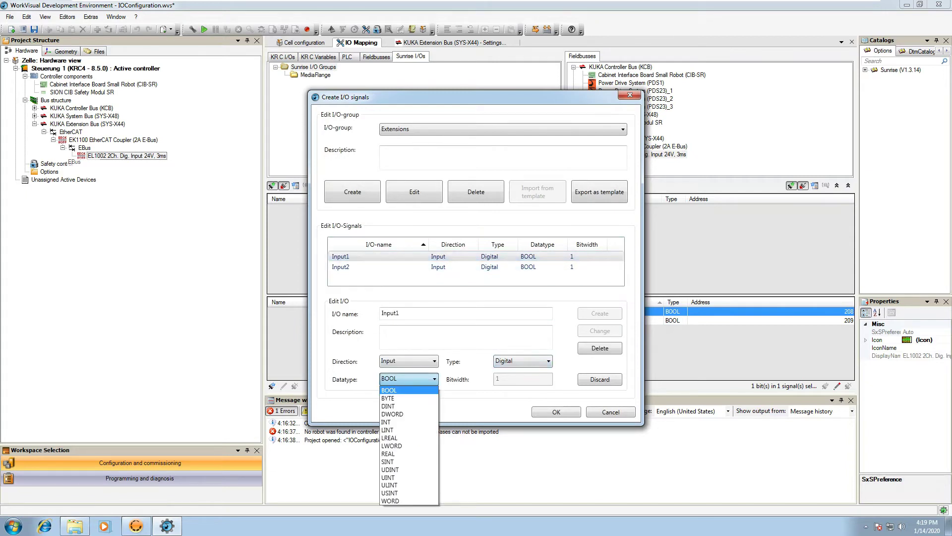
pyautogui.click(389, 390)
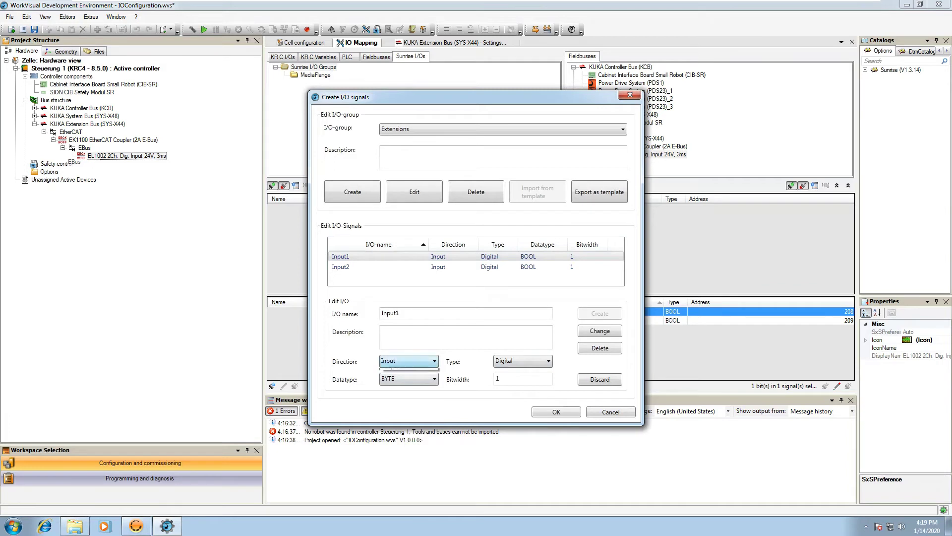
pyautogui.click(408, 361)
pyautogui.click(389, 373)
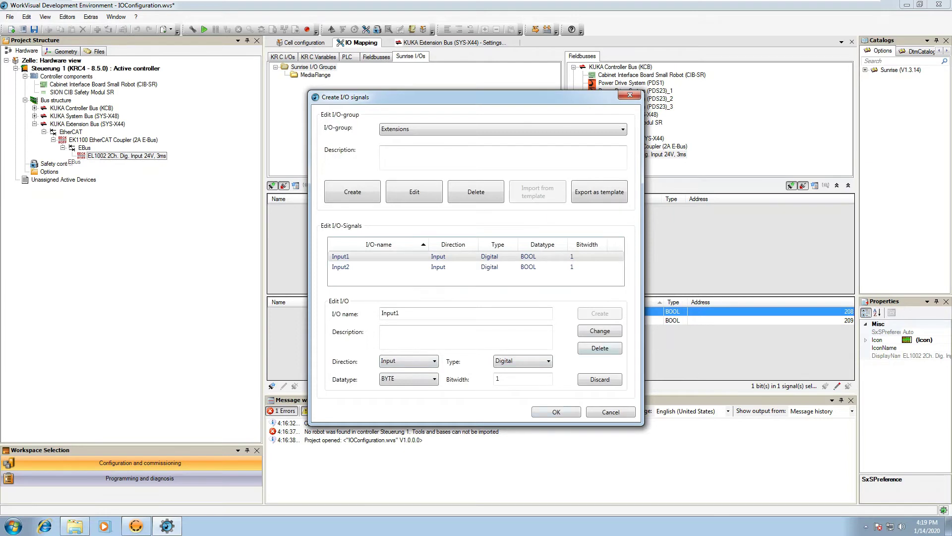
pyautogui.click(600, 331)
pyautogui.click(528, 266)
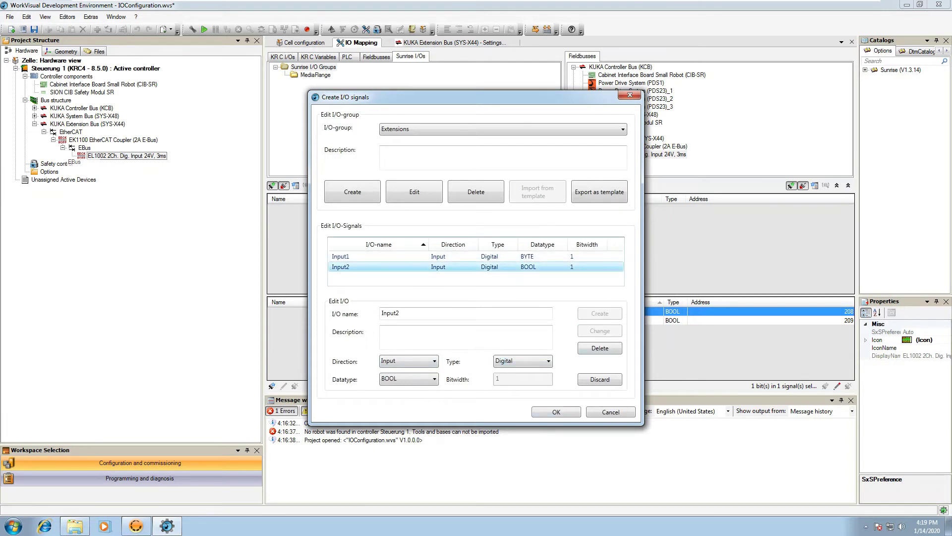
pyautogui.click(409, 378)
pyautogui.click(406, 406)
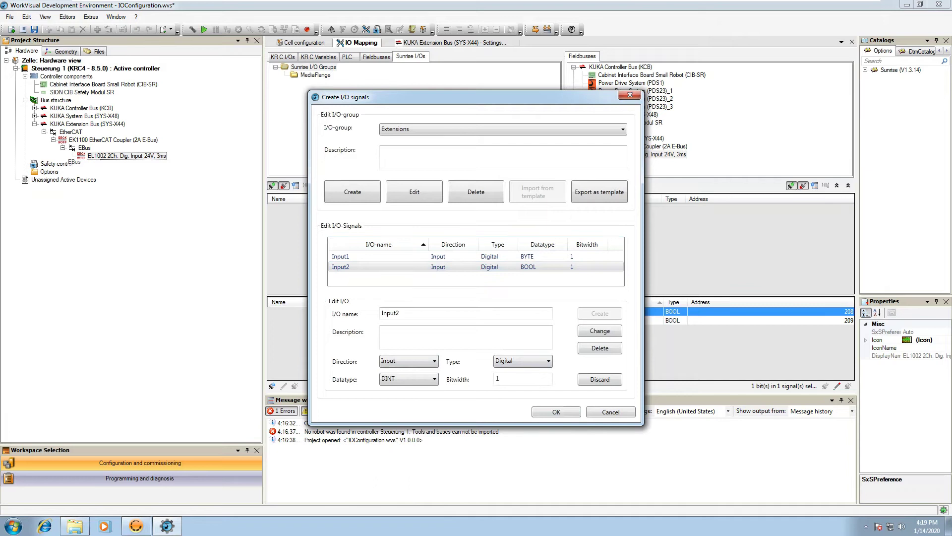
pyautogui.click(409, 378)
pyautogui.click(406, 397)
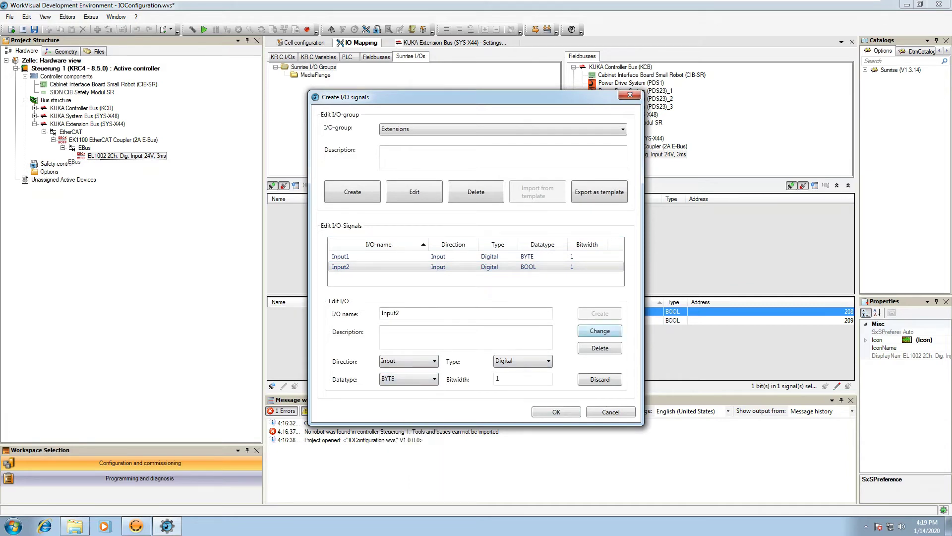
pyautogui.click(600, 331)
# Step: Confirm the new I/O signals, and edit the Extensions group to set Input1's datatype to BOOL
pyautogui.click(556, 412)
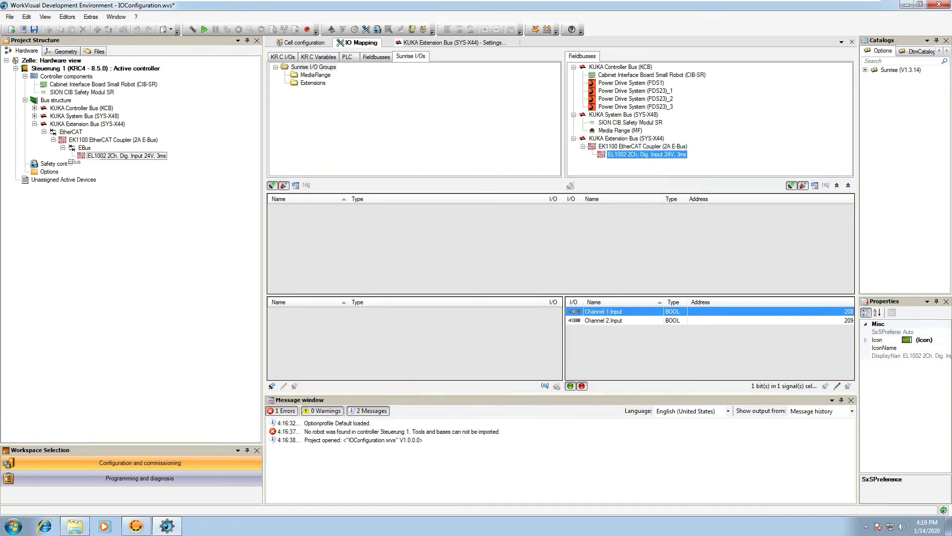
pyautogui.click(313, 83)
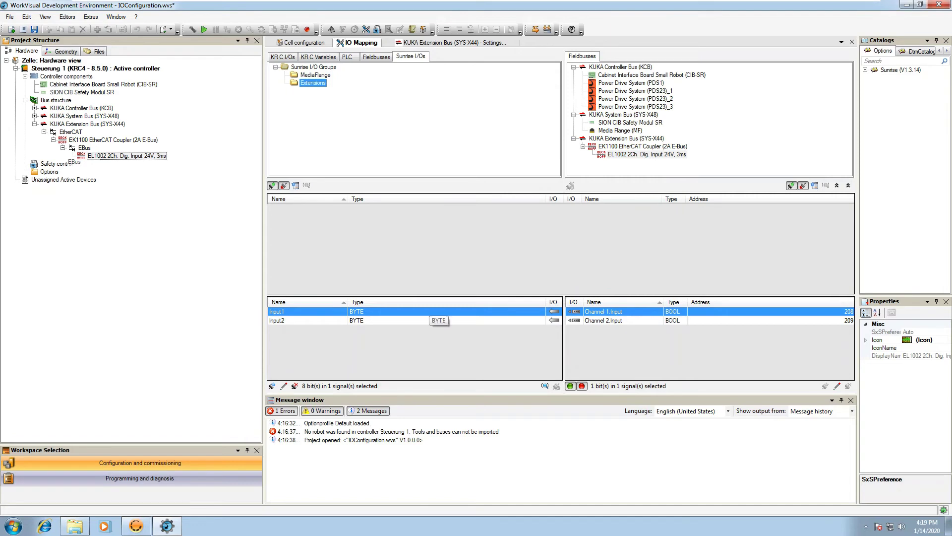
pyautogui.click(271, 385)
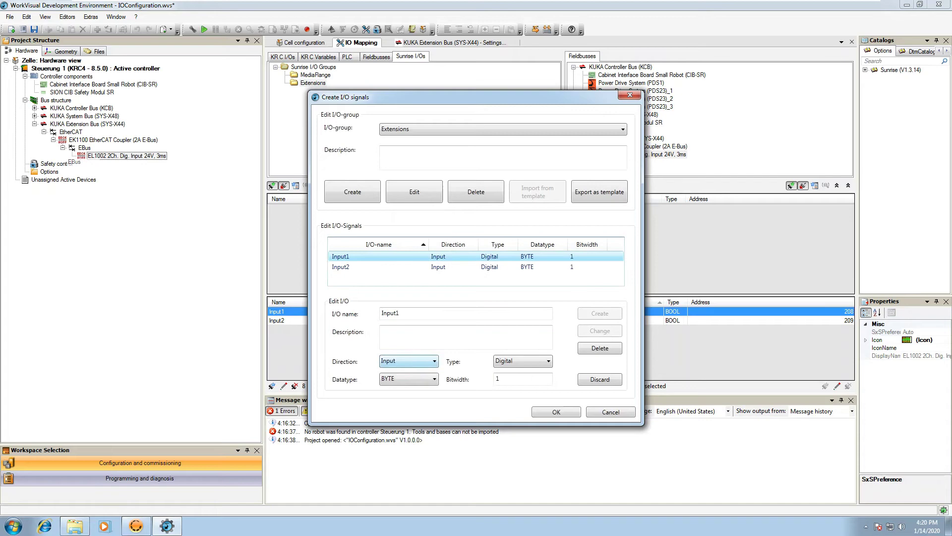
pyautogui.click(409, 379)
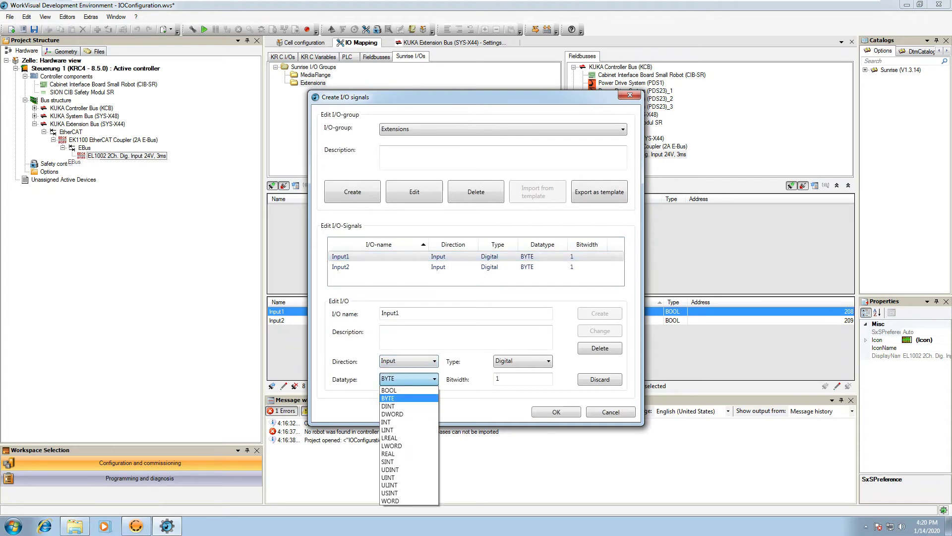
pyautogui.click(391, 390)
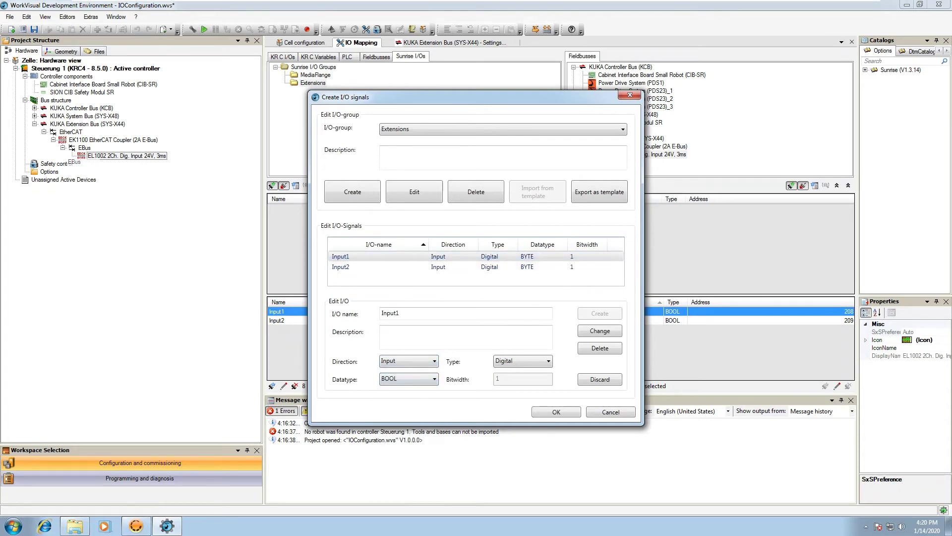
pyautogui.click(600, 331)
# Step: Set the datatype of Input2 to DINT
pyautogui.click(496, 267)
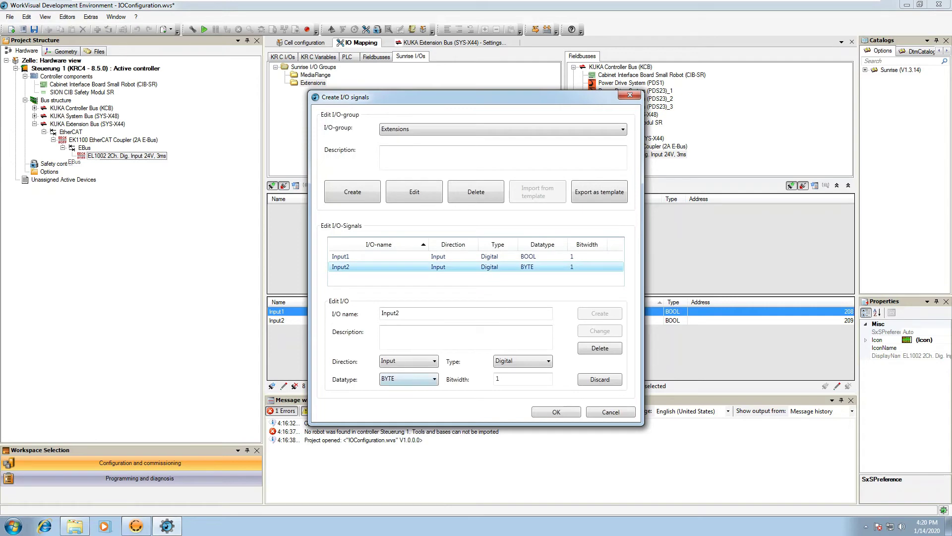
pyautogui.click(408, 378)
pyautogui.click(392, 405)
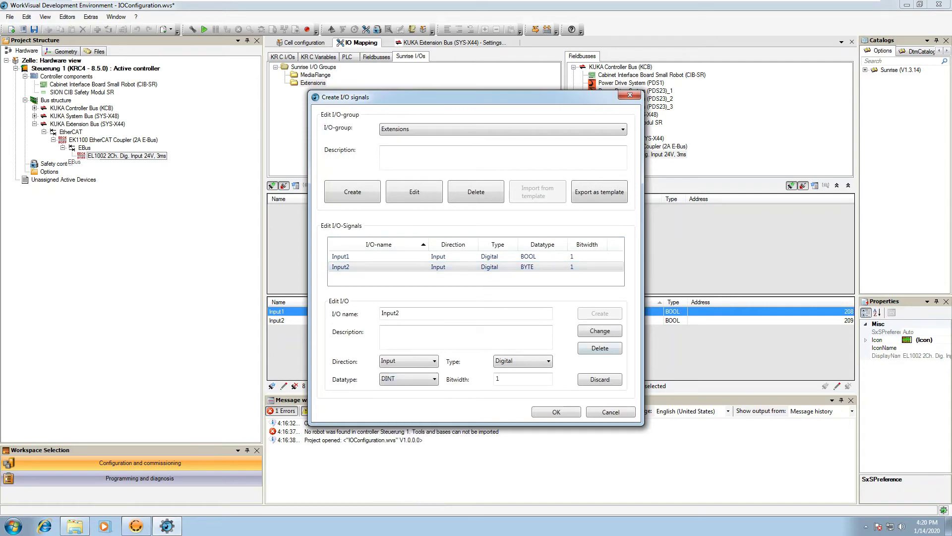
pyautogui.click(599, 330)
# Step: Confirm the signal edits and connect Input1 to Channel 1.Input of the EL1002 module
pyautogui.click(556, 412)
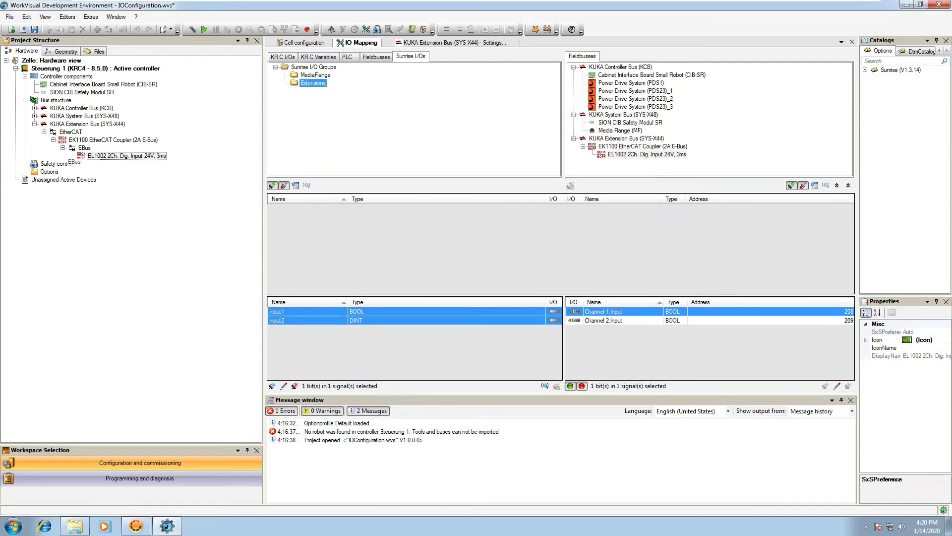
pyautogui.click(288, 312)
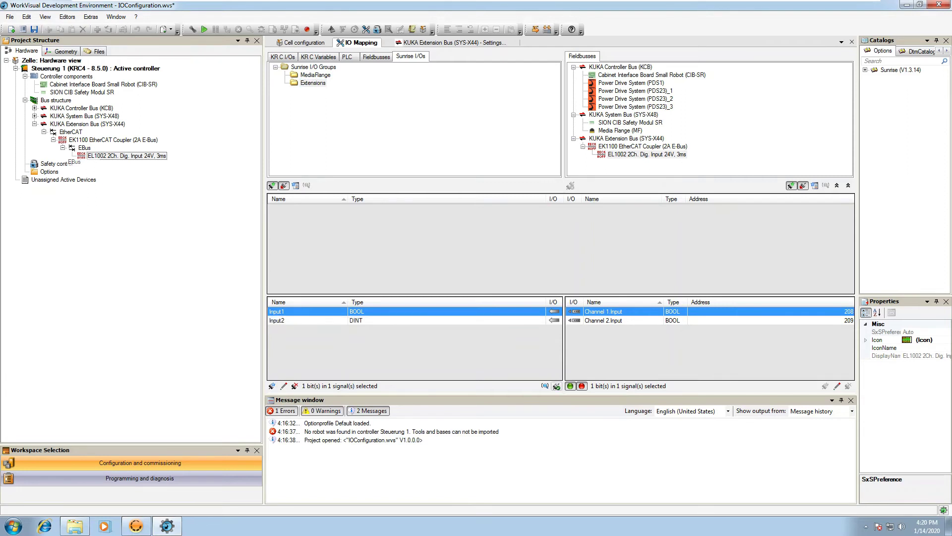
pyautogui.click(557, 386)
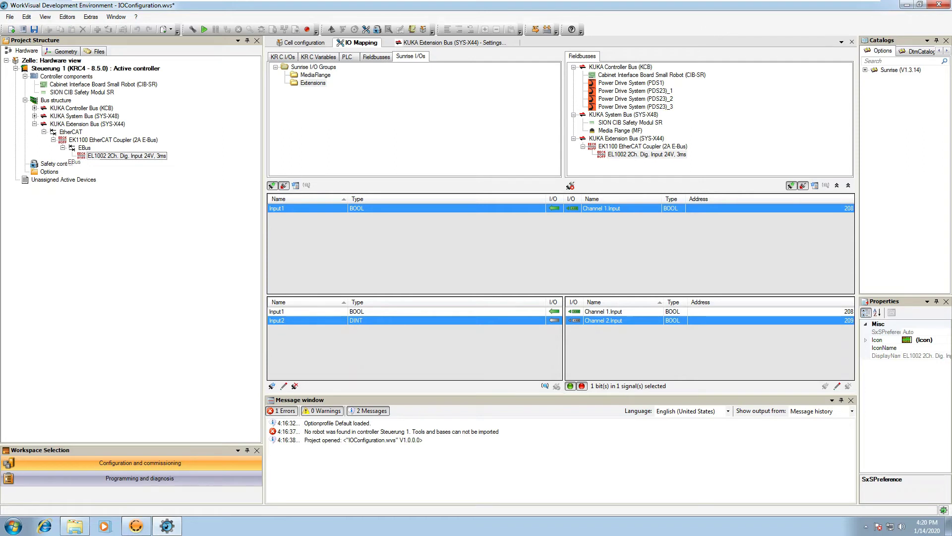
# Step: Edit the Extensions group's signals again and set Input2's datatype to BOOL
pyautogui.click(272, 386)
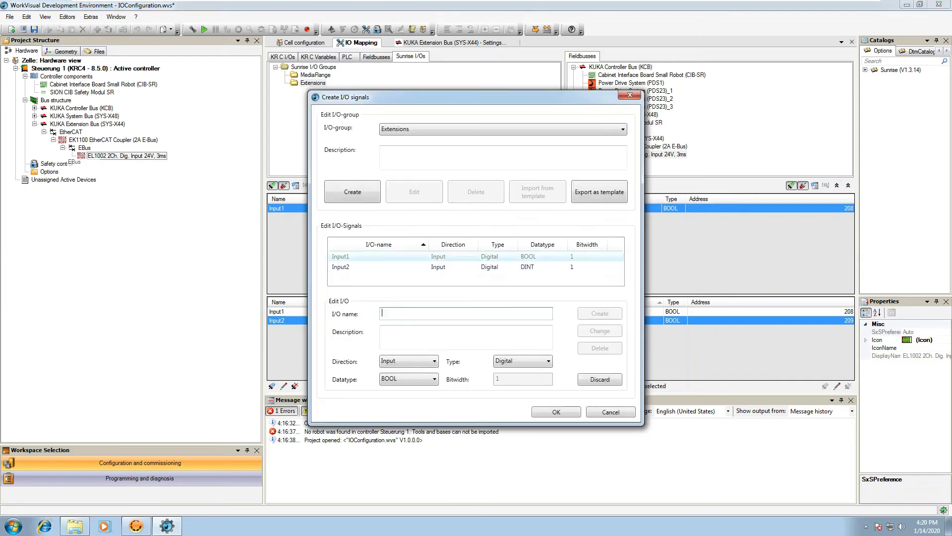
pyautogui.click(490, 267)
pyautogui.click(409, 379)
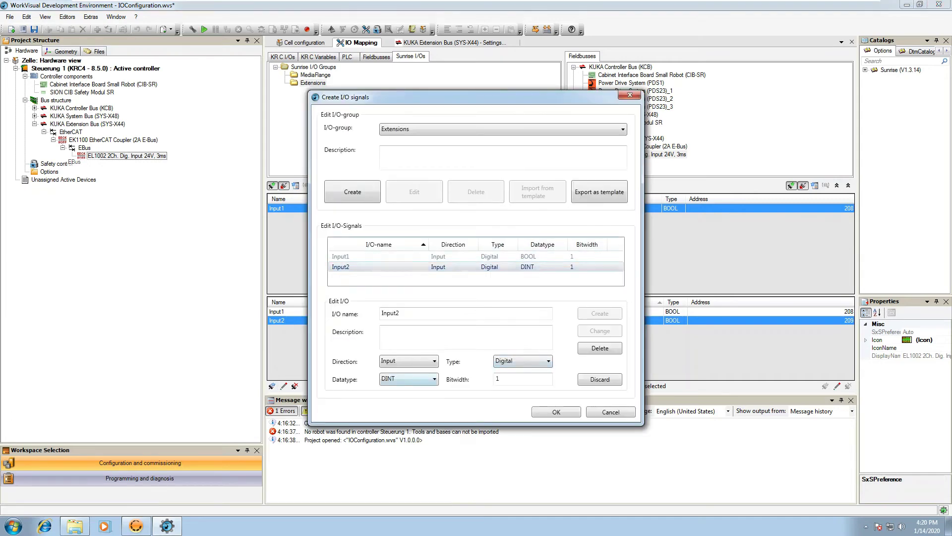
pyautogui.click(408, 389)
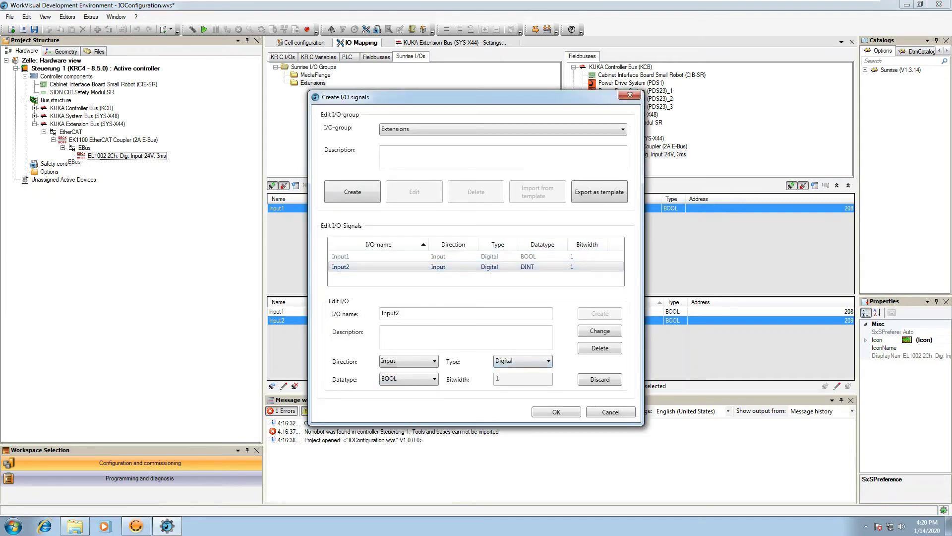
pyautogui.click(600, 330)
pyautogui.click(556, 412)
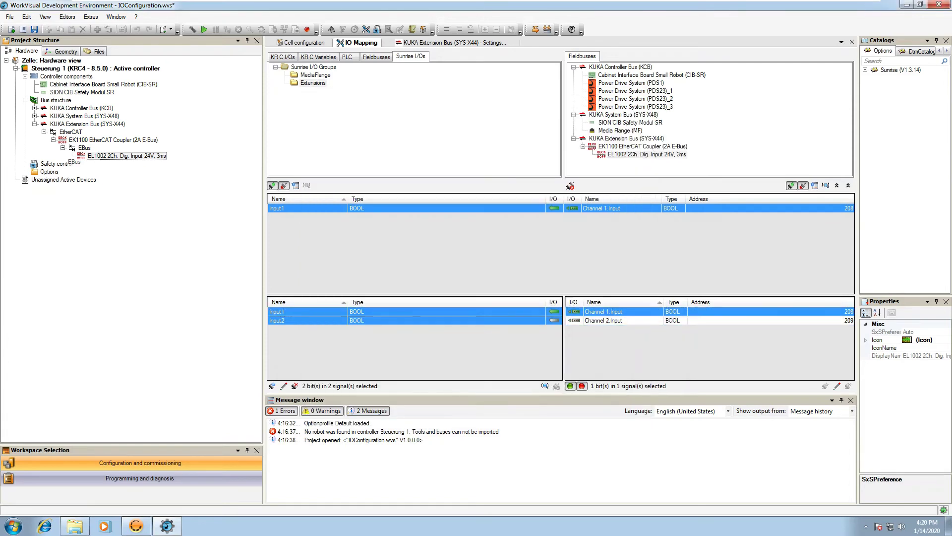
# Step: Connect Input2 of the Extensions group to Channel 2.Input of the EL1002 module
pyautogui.click(626, 320)
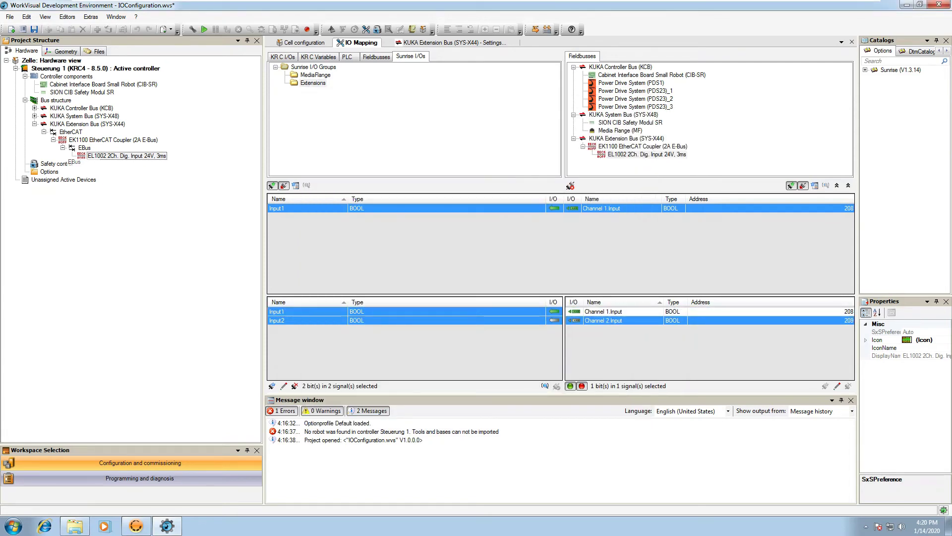
pyautogui.click(308, 320)
pyautogui.click(556, 386)
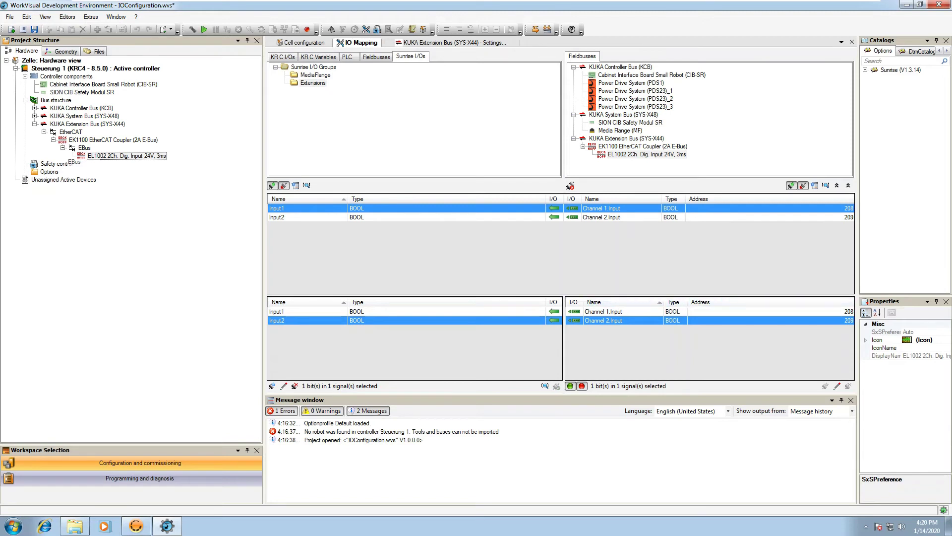
# Step: View the EL1002 input channels in the Signal Editor and leave it without making changes
pyautogui.click(603, 311)
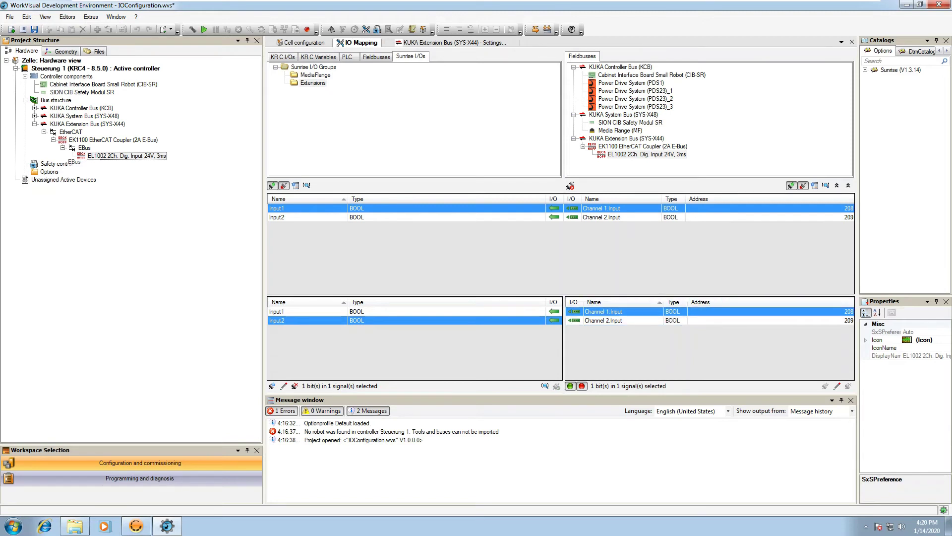
pyautogui.click(837, 386)
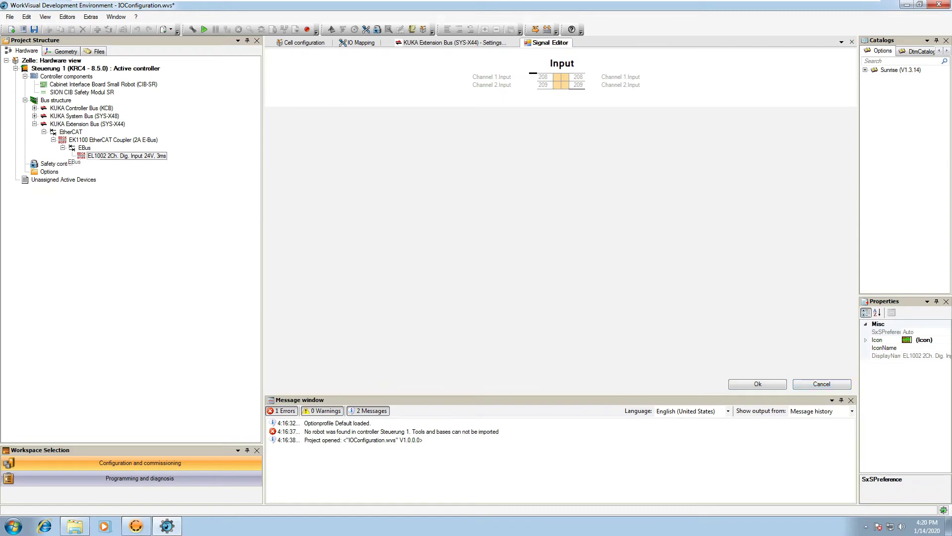
pyautogui.click(821, 383)
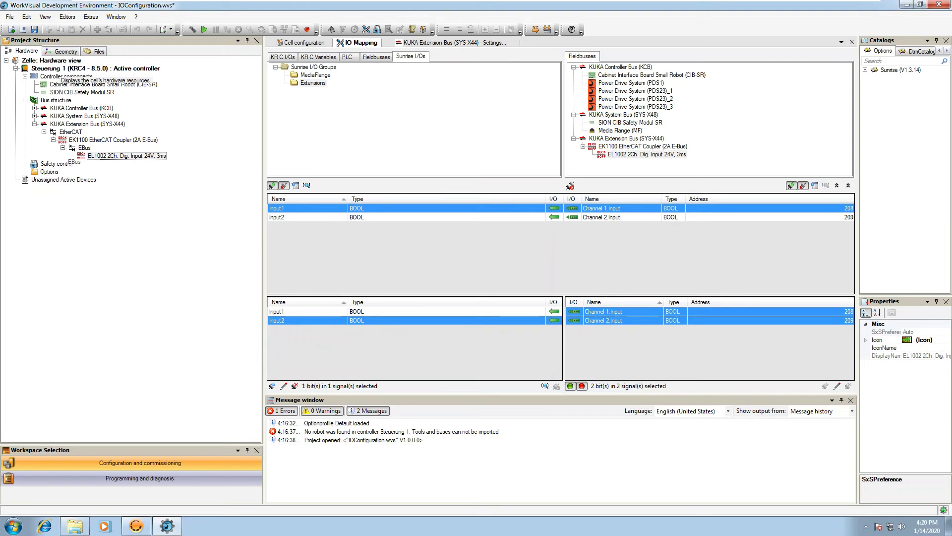
# Step: Export the I/O configuration to the Sunrise Workbench project, saving the project, and close the export wizard
pyautogui.click(9, 17)
pyautogui.click(30, 116)
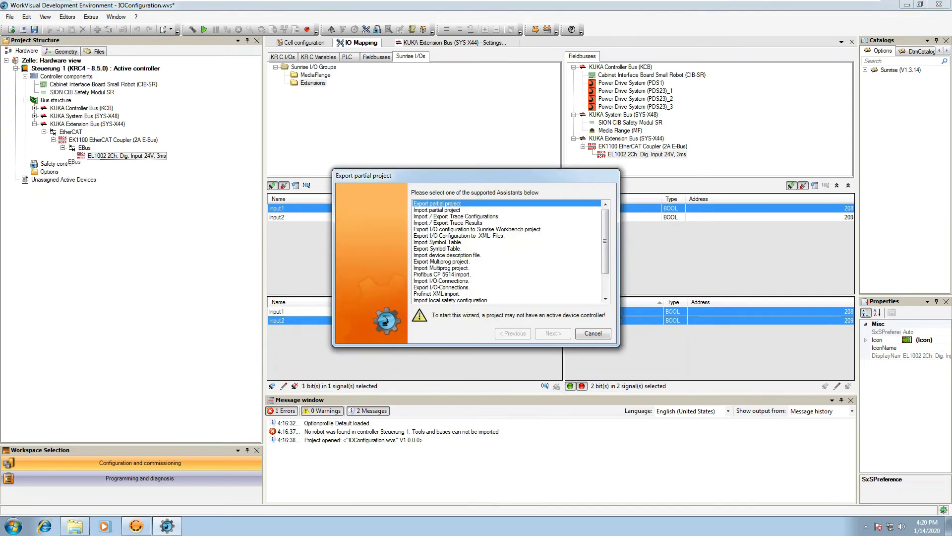
pyautogui.click(477, 229)
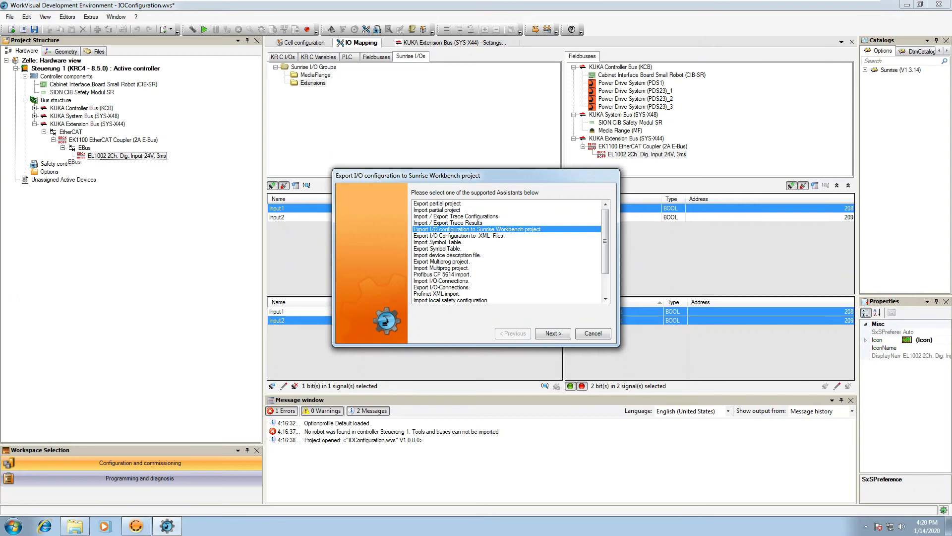
pyautogui.click(553, 334)
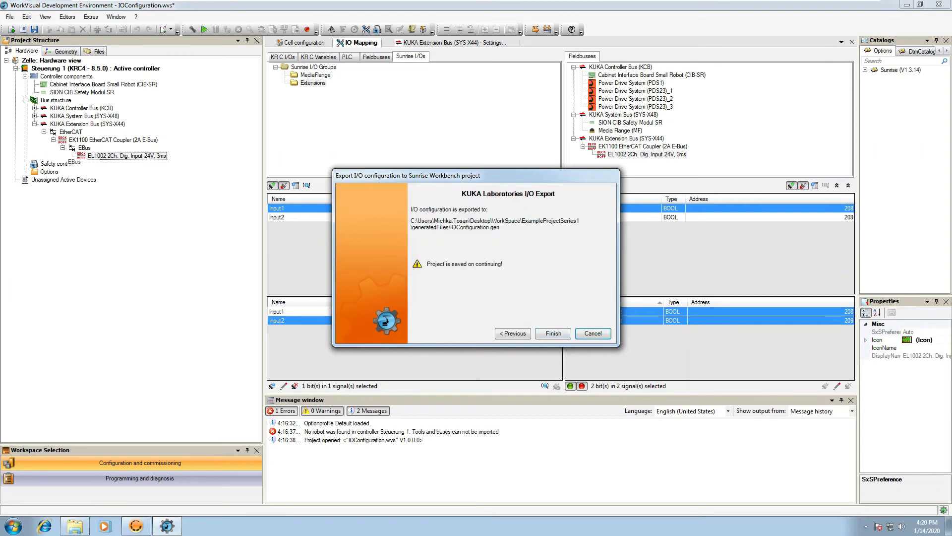
pyautogui.press('Return')
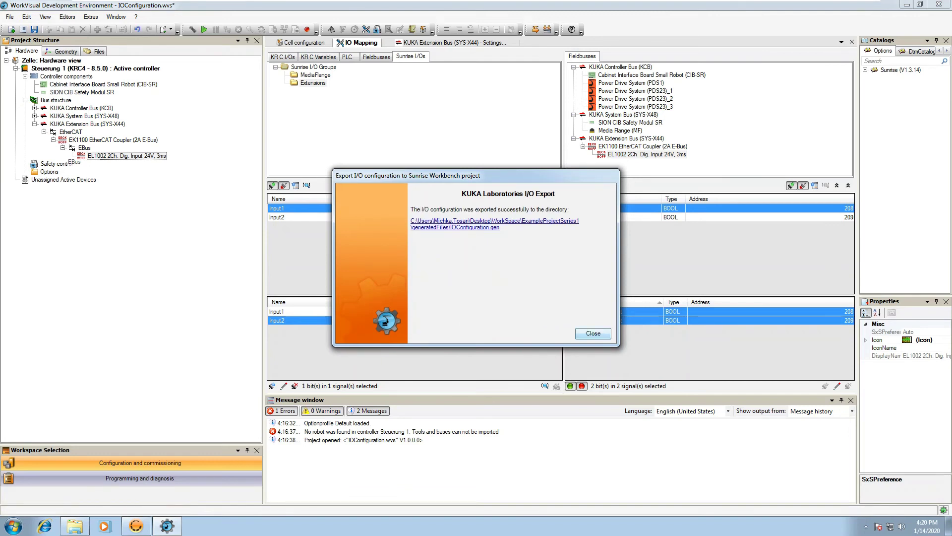
pyautogui.press('Return')
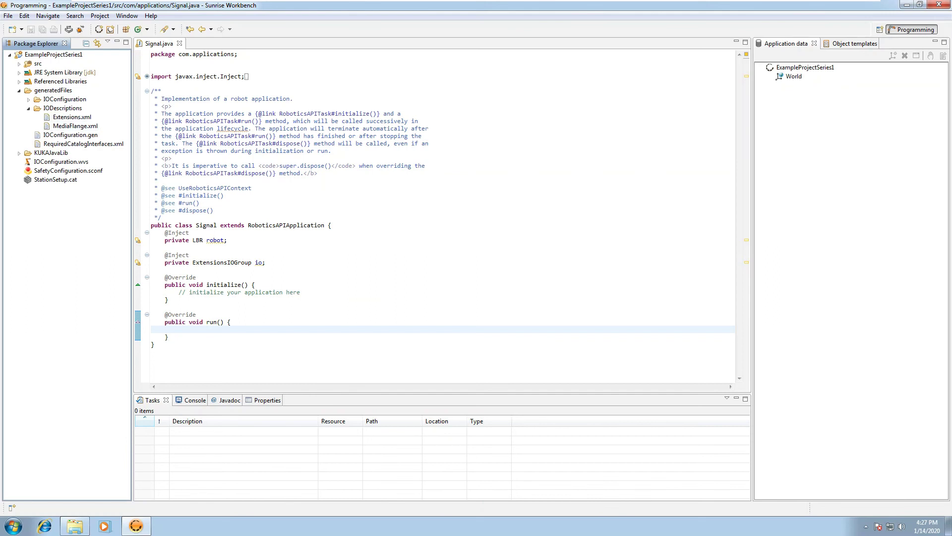
# Step: In Sunrise Workbench, begin an io.get call inside run() of Signal.java and highlight the getInput1() completion proposal
pyautogui.click(179, 329)
pyautogui.moveTo(222, 263)
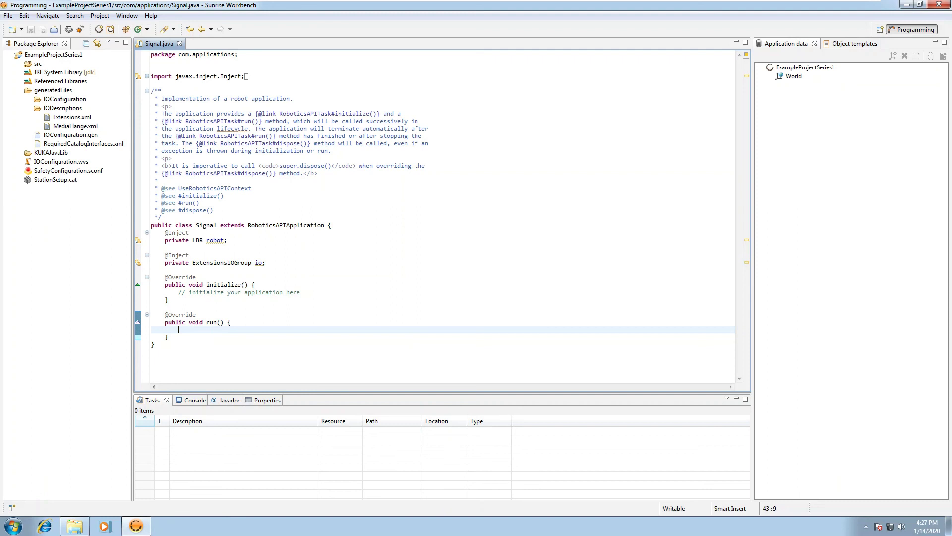
pyautogui.write('io.s')
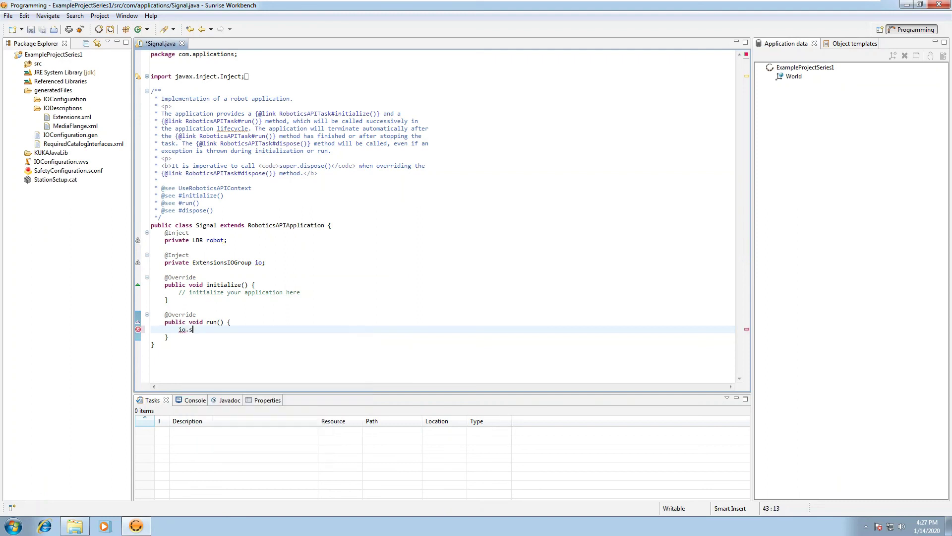
pyautogui.press('BackSpace')
pyautogui.hotkey('ctrl', 'space')
pyautogui.write('get')
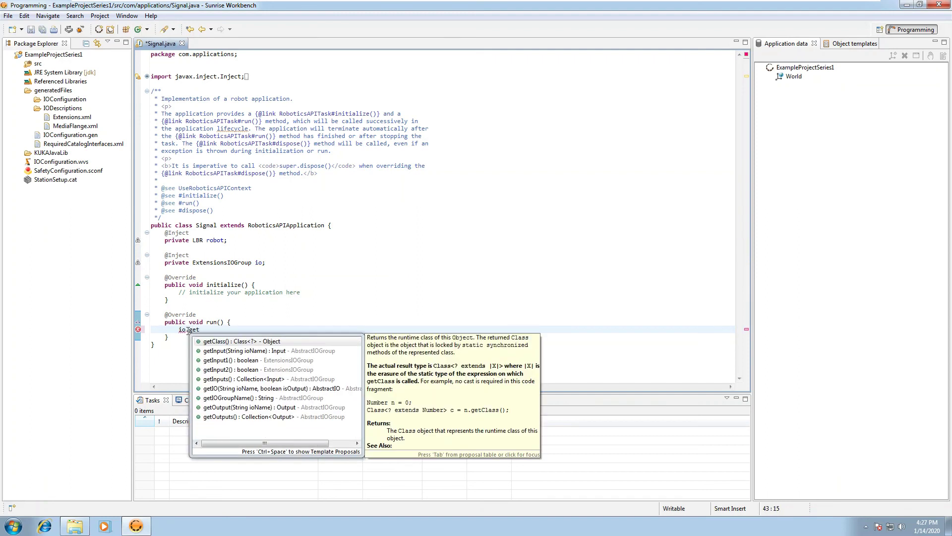
pyautogui.press('Down')
pyautogui.press('Down')
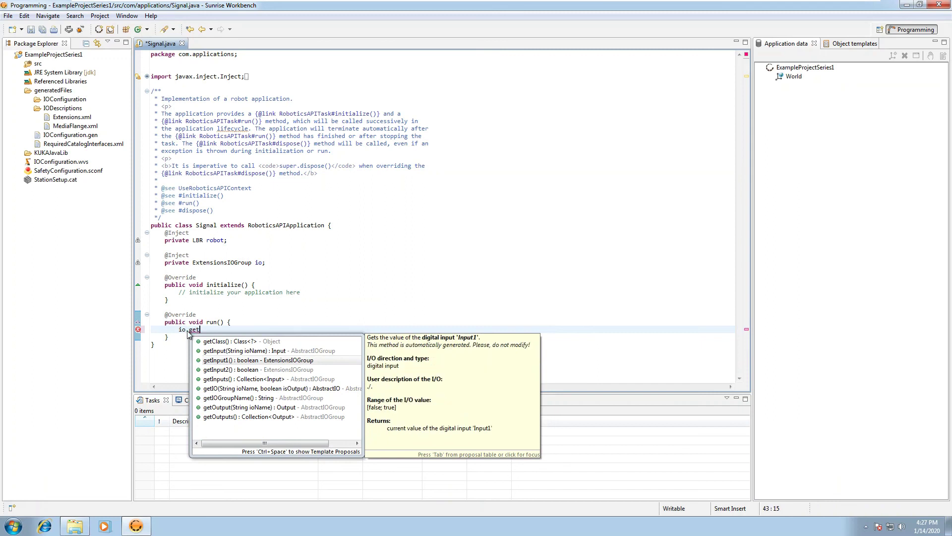
# Step: Try io.set in place of io.get in run() and request completion proposals for setter methods
pyautogui.press('BackSpace')
pyautogui.press('BackSpace')
pyautogui.press('BackSpace')
pyautogui.write('s')
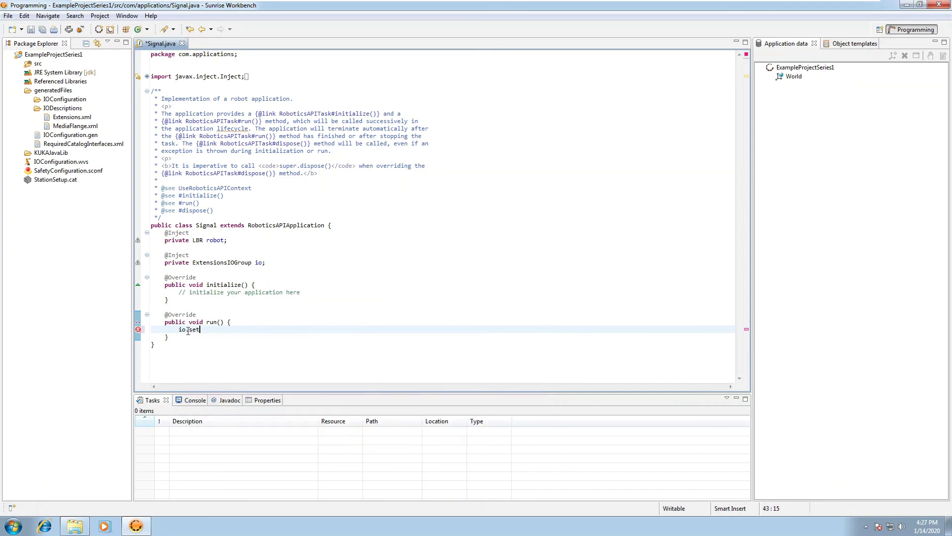
pyautogui.hotkey('ctrl', 'space')
# Step: Change the call in run() back to io.get and list its completion proposals
pyautogui.press('BackSpace')
pyautogui.press('BackSpace')
pyautogui.write('et')
pyautogui.hotkey('ctrl', 'space')
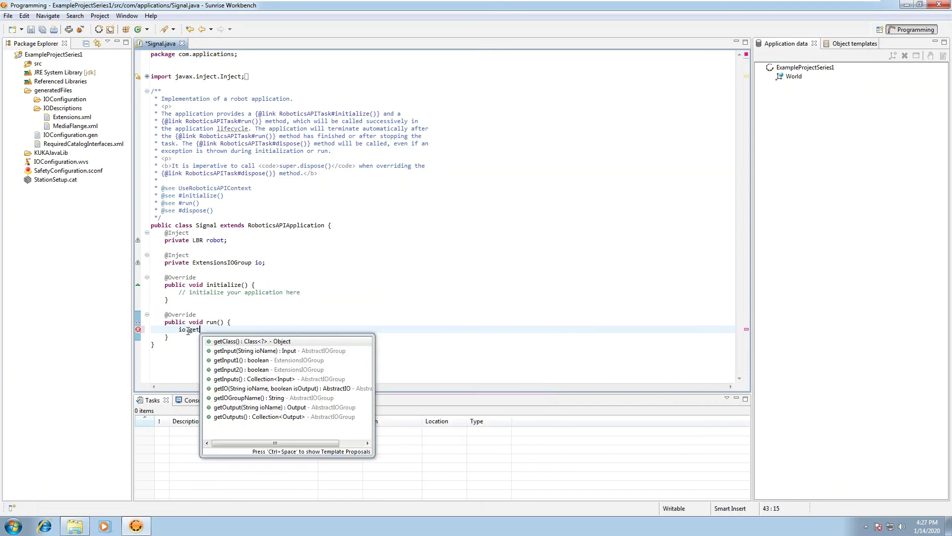